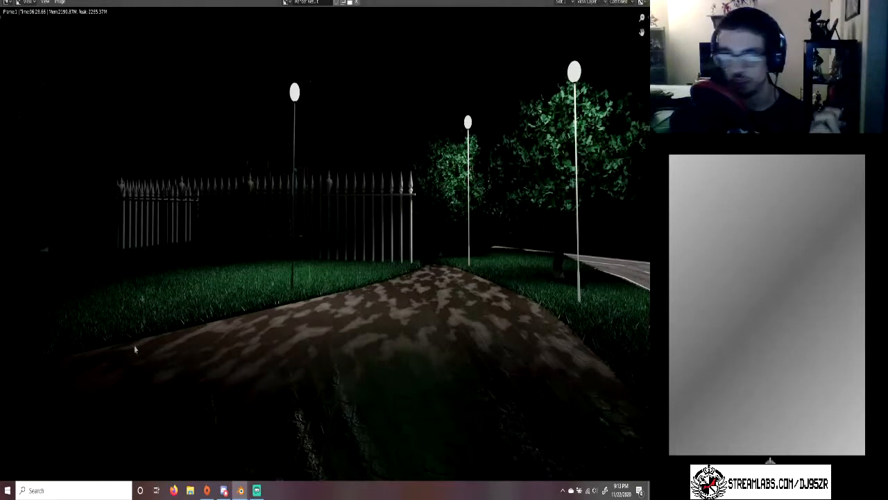
Step: Save the rendered image as a PNG in the Desktop folder over the existing LeopardParkNight.png and put away the render window
{"action": "left_click", "coordinate": [63, 4]}
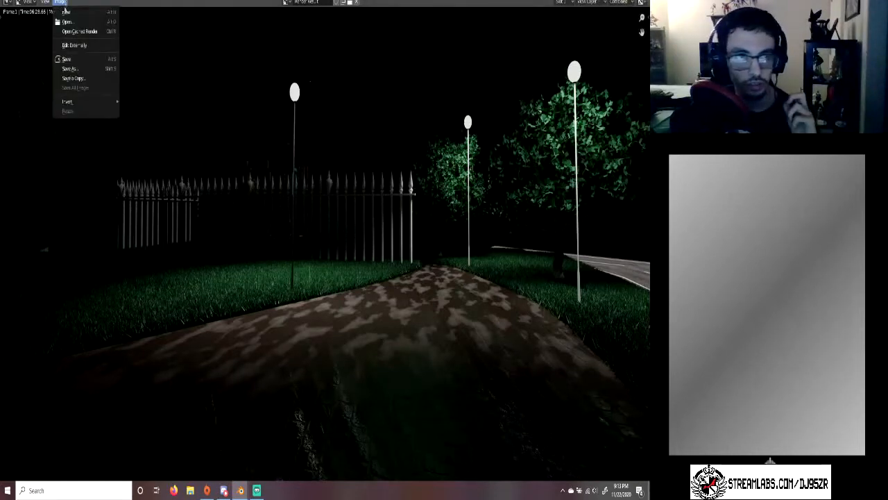
{"action": "left_click", "coordinate": [73, 75]}
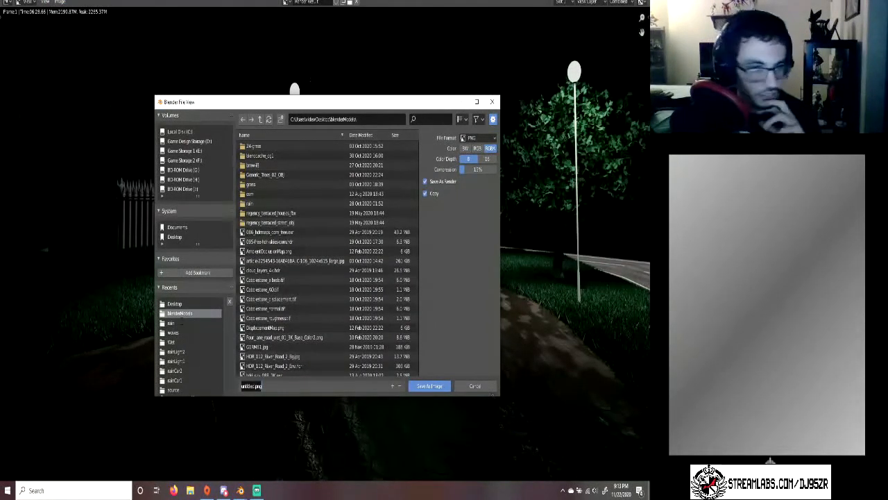
{"action": "key", "text": "Escape"}
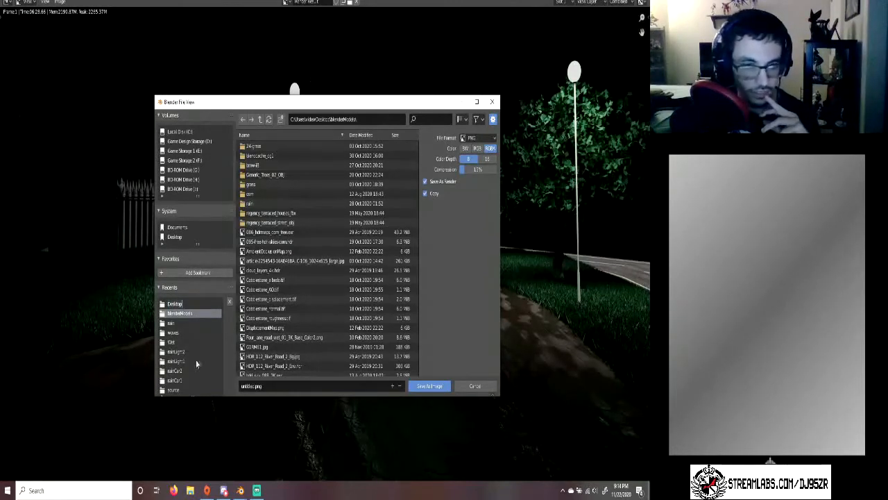
{"action": "left_click", "coordinate": [177, 304]}
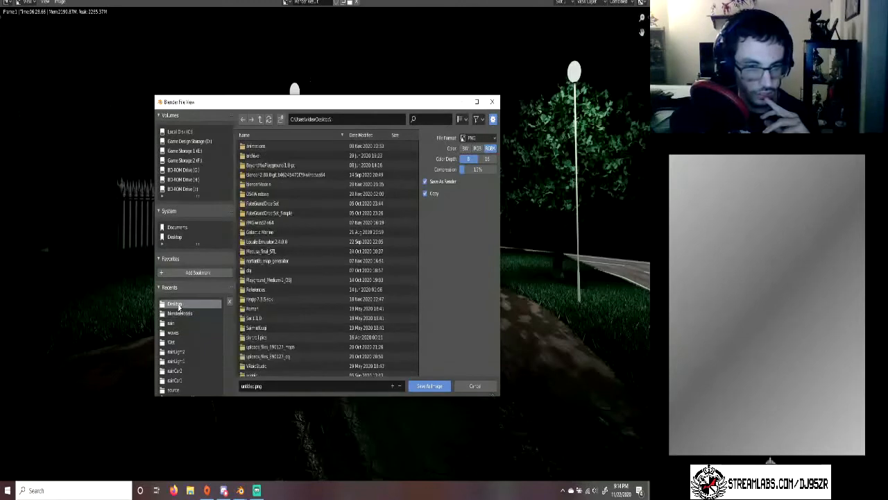
{"action": "scroll", "coordinate": [284, 326], "scroll_direction": "down", "scroll_amount": 10}
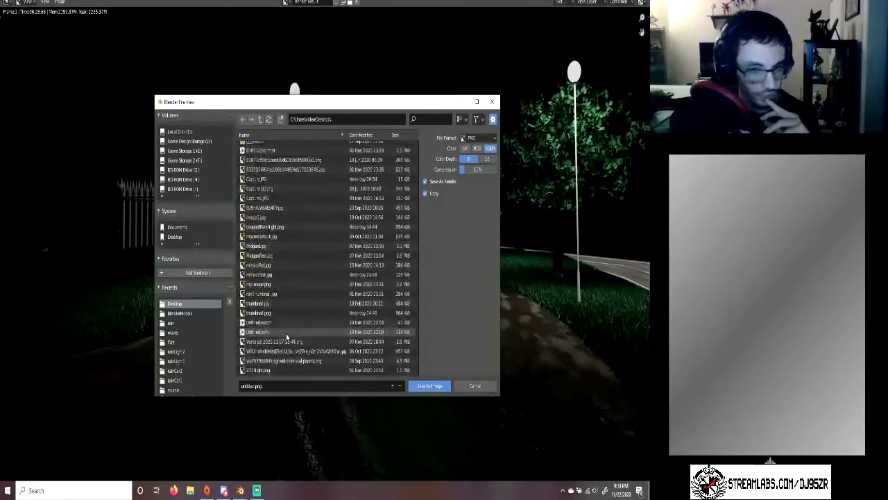
{"action": "left_click", "coordinate": [272, 229]}
{"action": "left_click", "coordinate": [427, 386]}
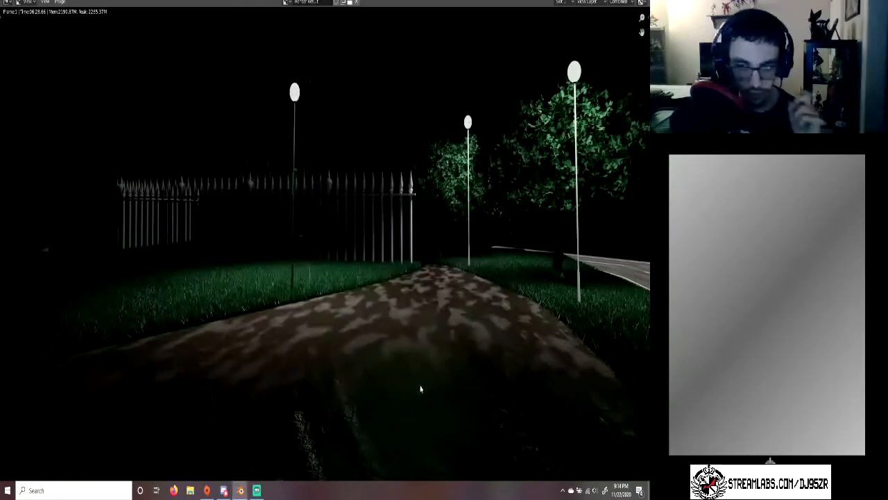
{"action": "left_click", "coordinate": [639, 1]}
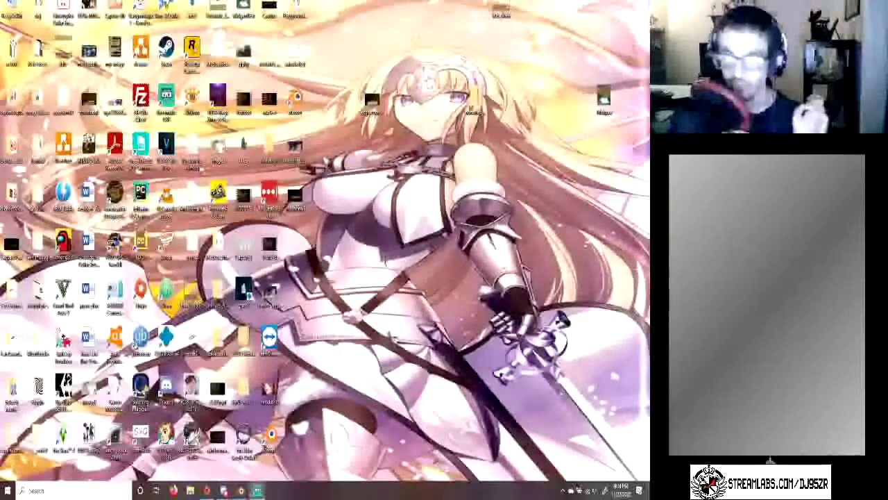
Step: Return to the main Blender window and enlarge the shader editor around the path material's Wet Node
{"action": "left_click", "coordinate": [240, 490]}
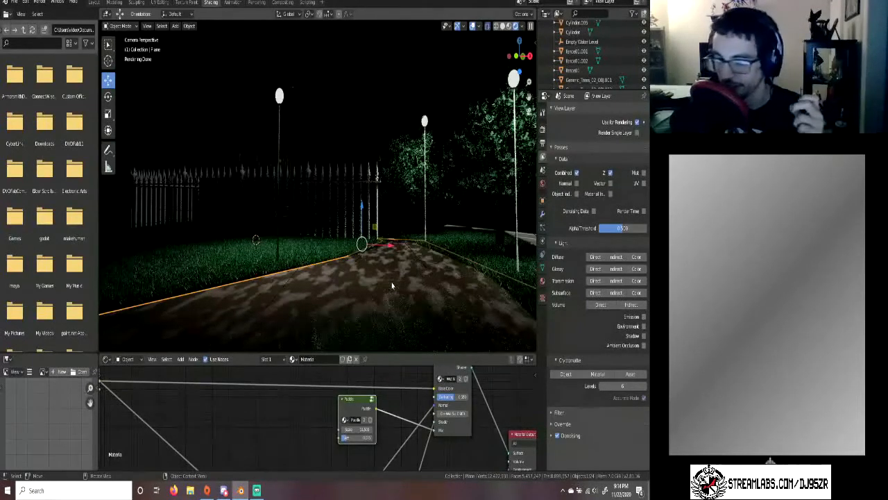
{"action": "left_click_drag", "start_coordinate": [446, 357], "coordinate": [436, 271]}
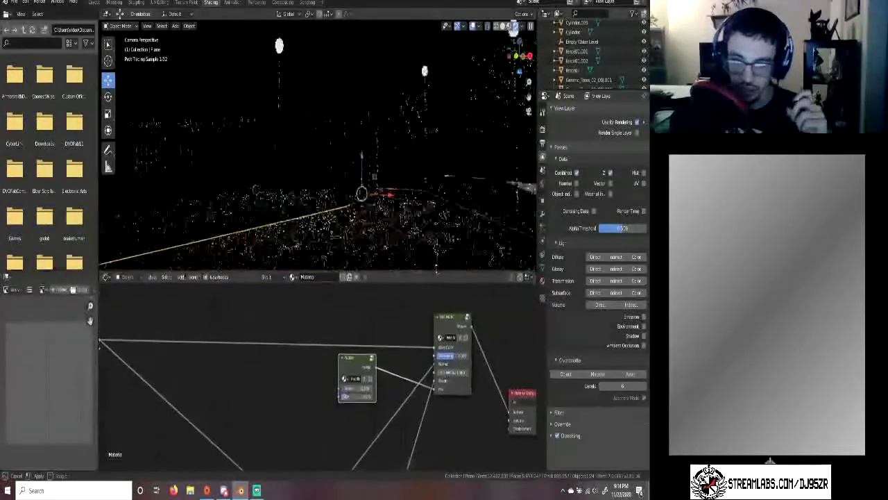
{"action": "middle_click_drag", "start_coordinate": [405, 335], "coordinate": [283, 329]}
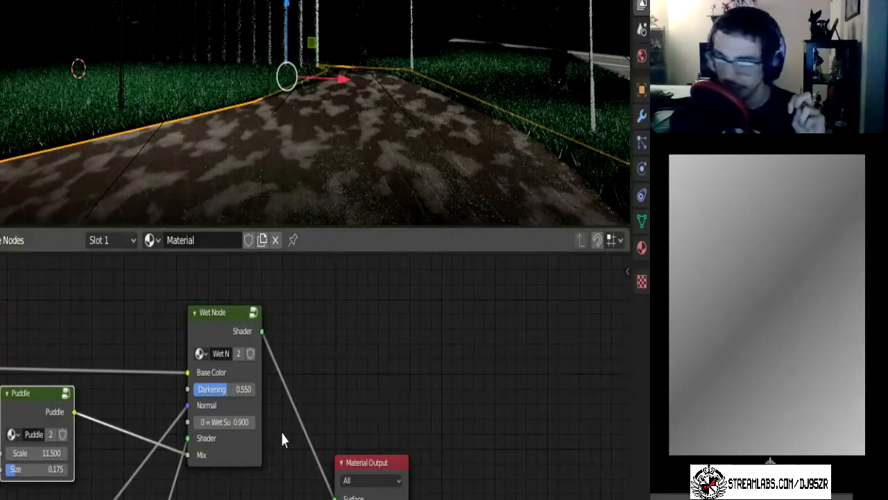
{"action": "scroll", "coordinate": [282, 431], "scroll_direction": "up", "scroll_amount": 2}
{"action": "scroll", "coordinate": [282, 431], "scroll_direction": "down", "scroll_amount": 1}
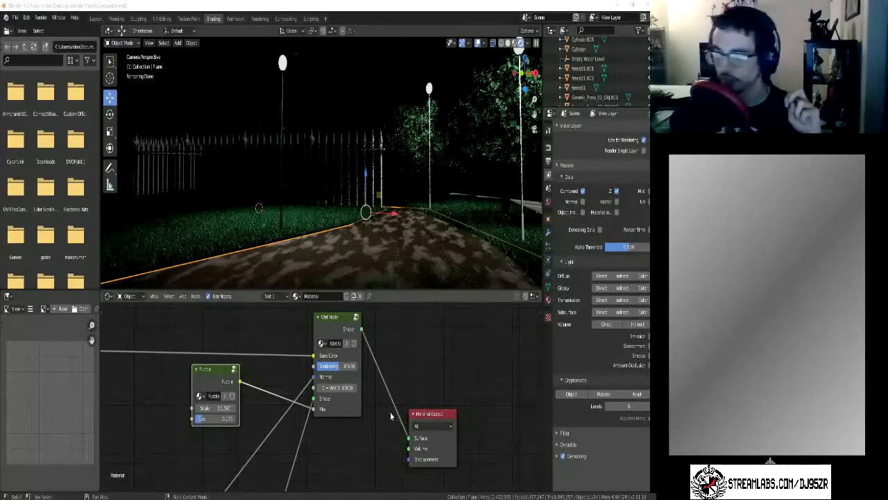
Step: Examine the Wet Node's inputs and the Puddle node's Scale and Size settings in the path material
{"action": "scroll", "coordinate": [390, 417], "scroll_direction": "up", "scroll_amount": 5}
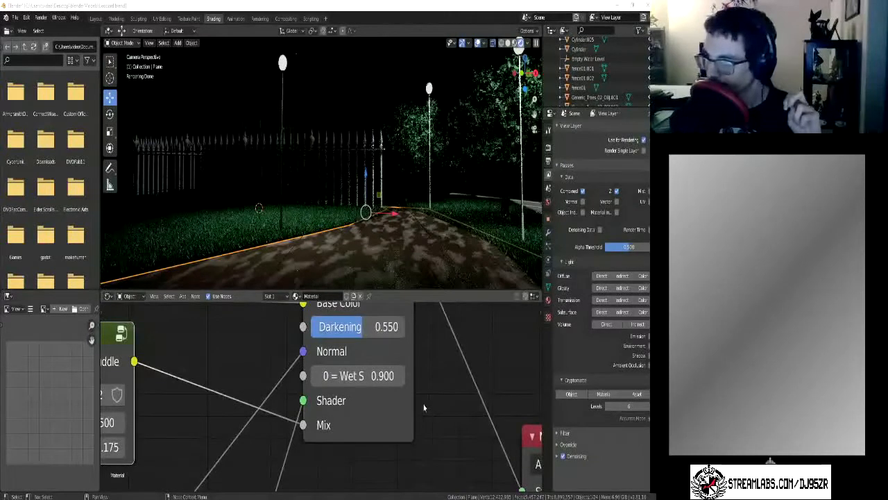
{"action": "middle_click_drag", "start_coordinate": [423, 408], "coordinate": [375, 487]}
{"action": "scroll", "coordinate": [379, 447], "scroll_direction": "down", "scroll_amount": 1}
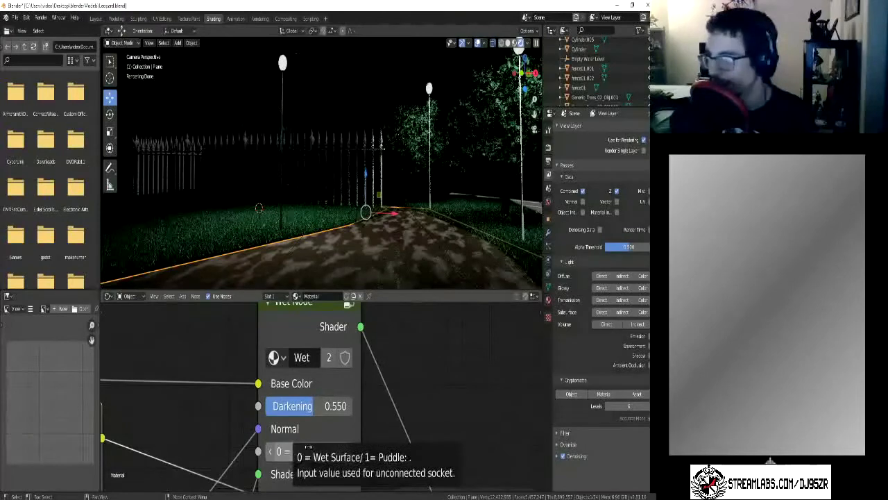
{"action": "scroll", "coordinate": [337, 393], "scroll_direction": "down", "scroll_amount": 1}
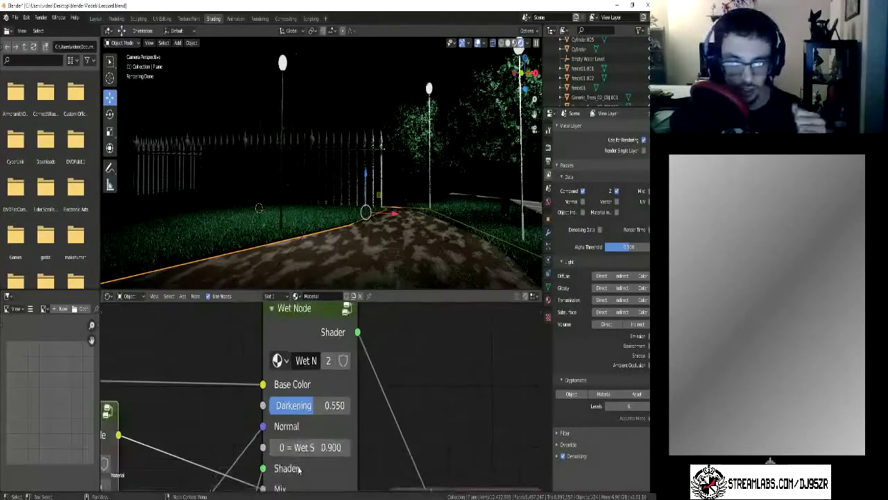
{"action": "middle_click_drag", "start_coordinate": [393, 442], "coordinate": [398, 410]}
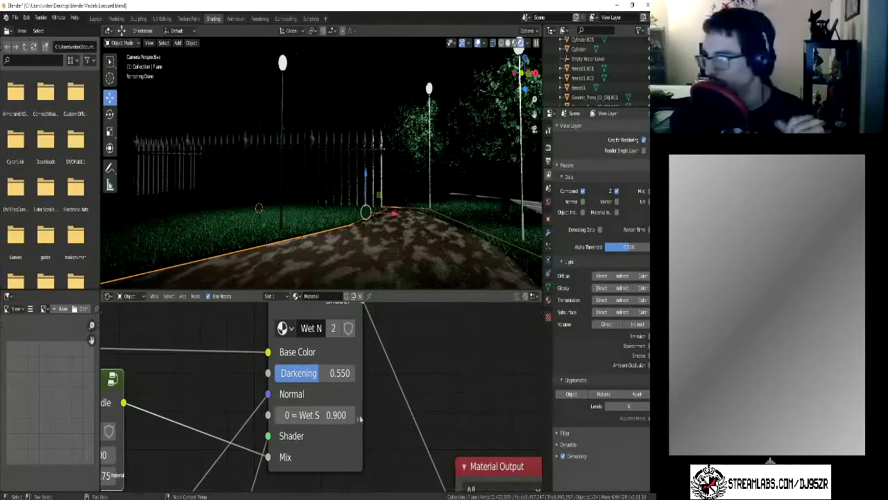
{"action": "middle_click_drag", "start_coordinate": [383, 426], "coordinate": [547, 399]}
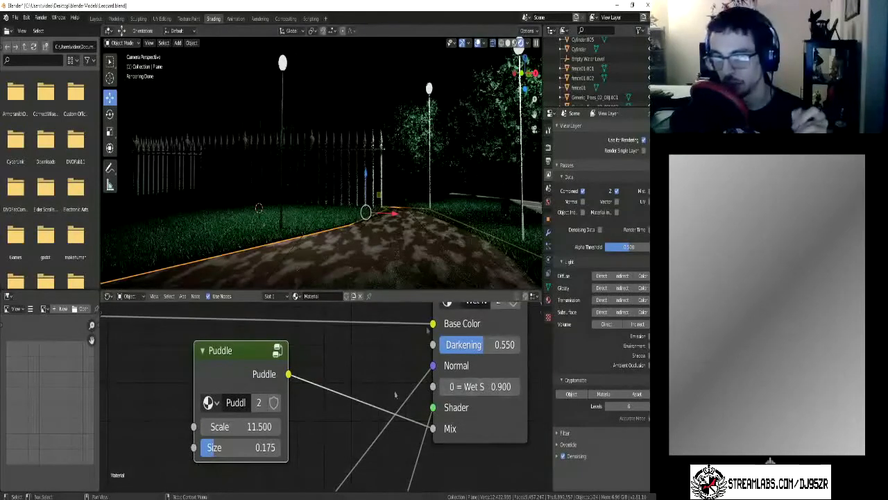
{"action": "scroll", "coordinate": [382, 247], "scroll_direction": "down", "scroll_amount": 1}
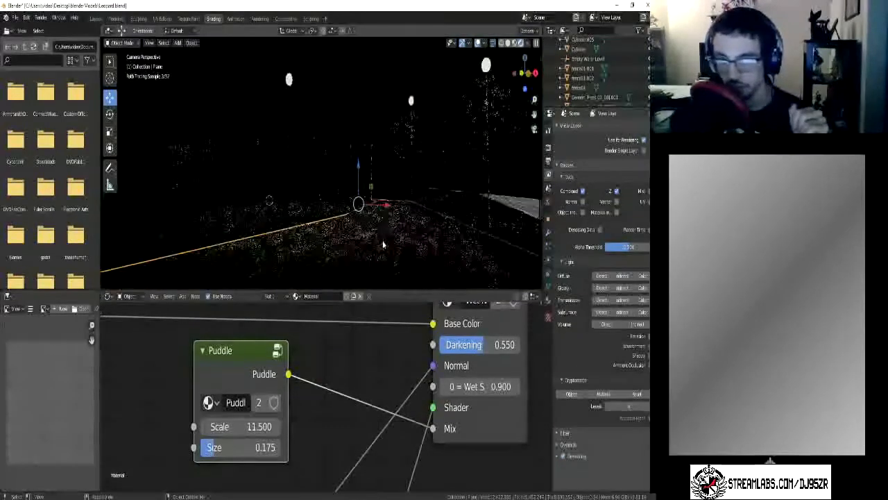
{"action": "scroll", "coordinate": [382, 244], "scroll_direction": "up", "scroll_amount": 1}
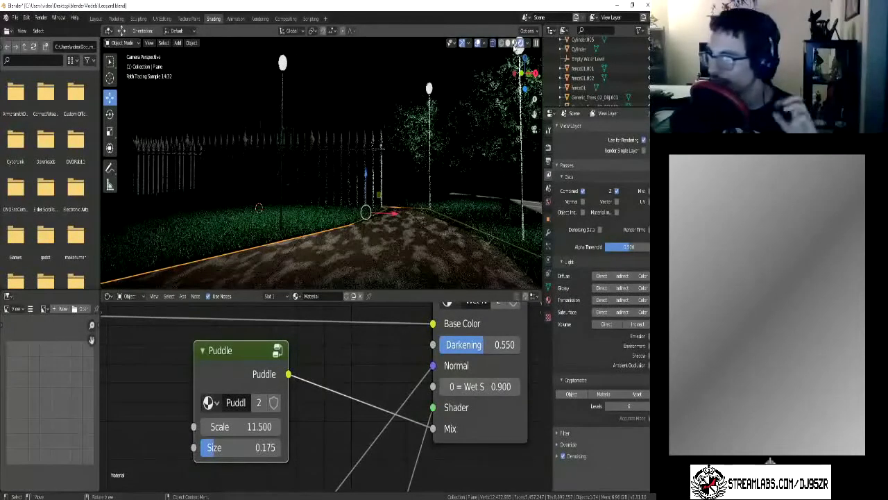
Step: Switch the viewport to Material Preview shading and select the grass object beside the path
{"action": "left_click", "coordinate": [514, 43]}
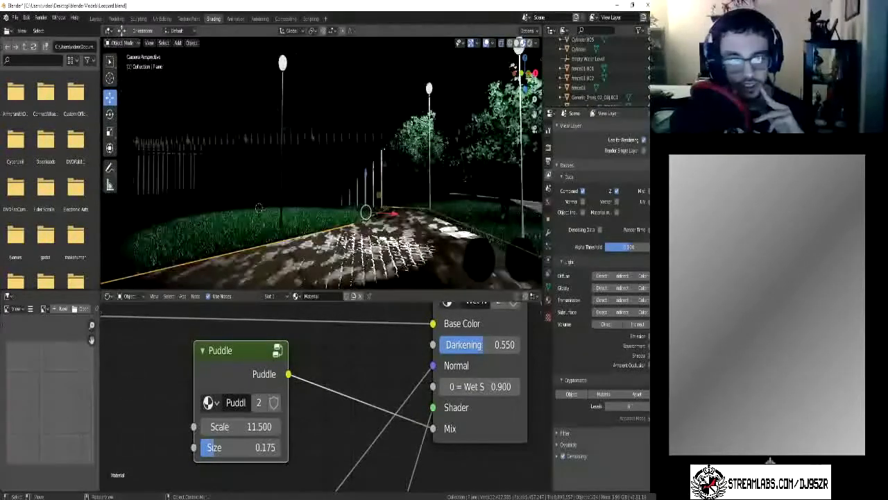
{"action": "middle_click_drag", "start_coordinate": [401, 213], "coordinate": [451, 194]}
{"action": "scroll", "coordinate": [433, 175], "scroll_direction": "up", "scroll_amount": 2}
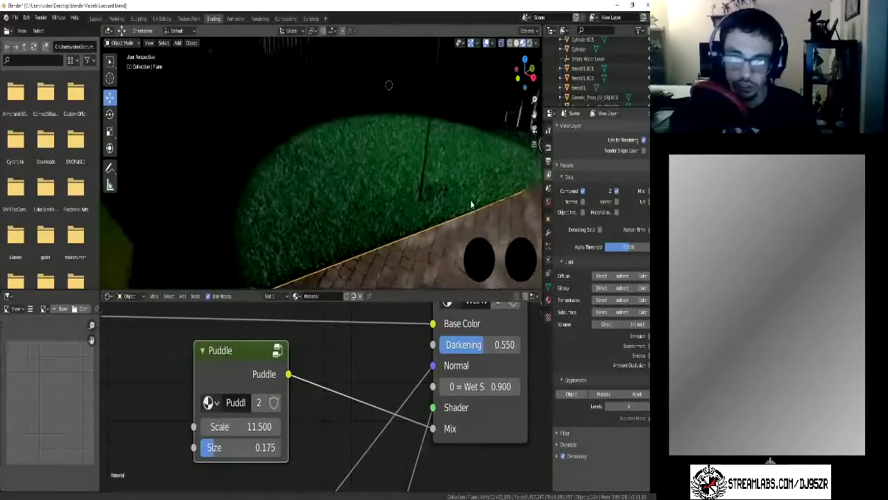
{"action": "left_click", "coordinate": [323, 171]}
Step: Move the grass material's Material Output node away from the Principled BSDF to make room between them
{"action": "scroll", "coordinate": [336, 438], "scroll_direction": "down", "scroll_amount": 5}
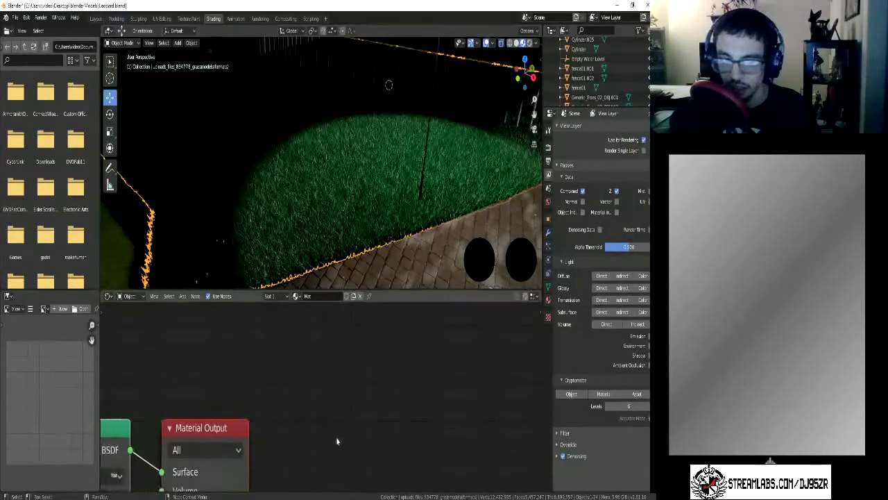
{"action": "scroll", "coordinate": [336, 438], "scroll_direction": "down", "scroll_amount": 2}
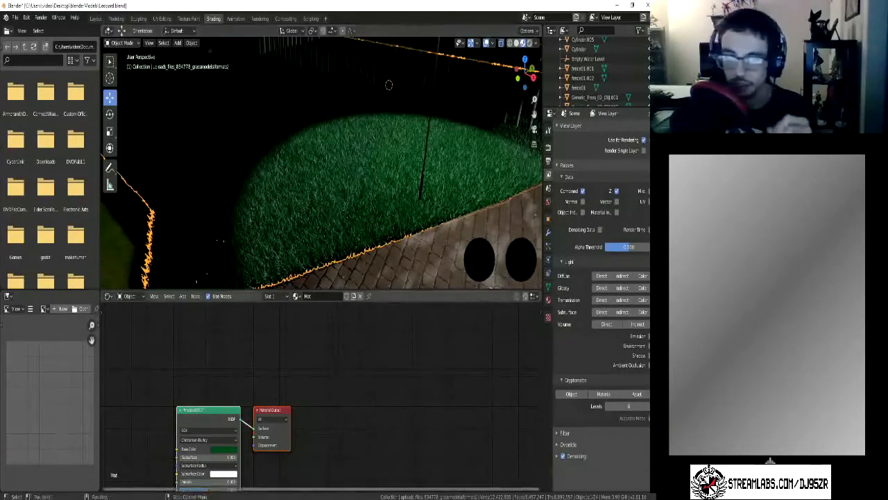
{"action": "left_click_drag", "start_coordinate": [269, 412], "coordinate": [453, 347]}
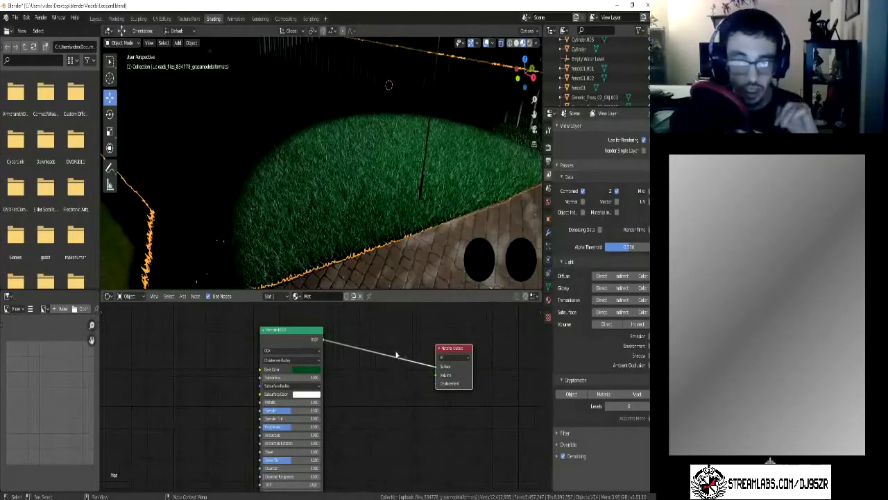
{"action": "left_click_drag", "start_coordinate": [459, 349], "coordinate": [462, 372]}
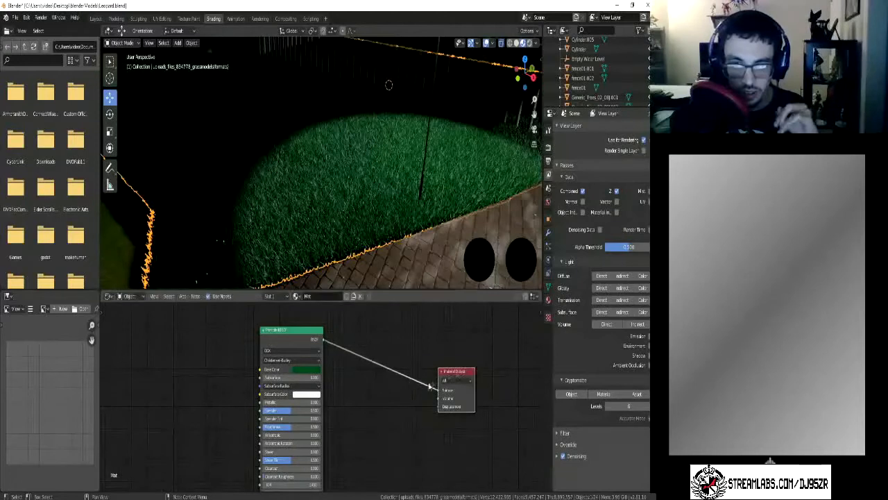
{"action": "scroll", "coordinate": [416, 393], "scroll_direction": "down", "scroll_amount": 2}
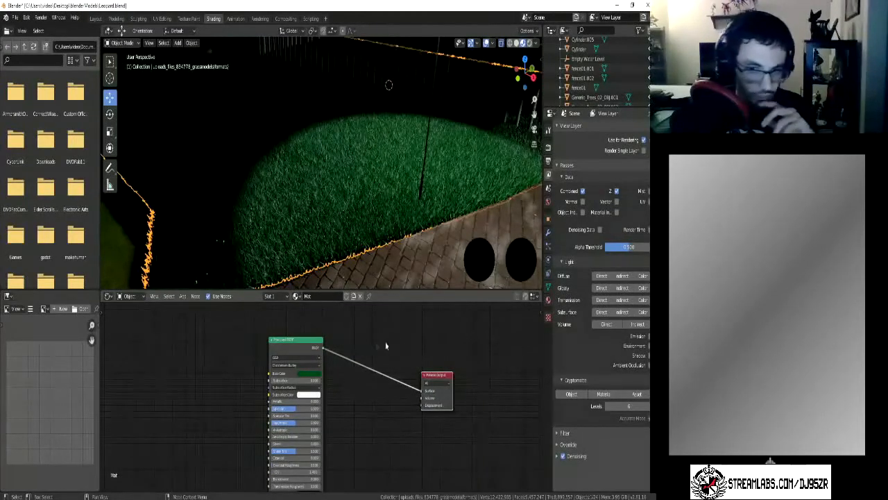
{"action": "middle_click_drag", "start_coordinate": [408, 346], "coordinate": [396, 364]}
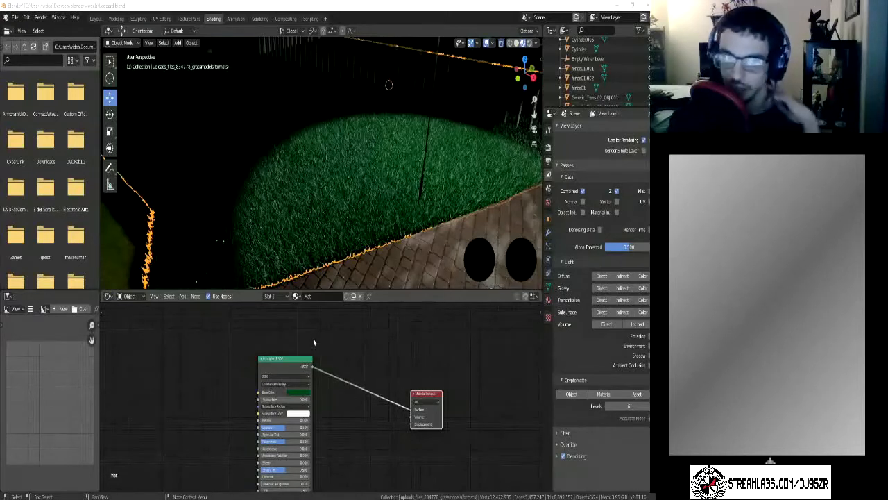
Step: Start appending from a library blend file and browse up to the Desktop folder
{"action": "left_click", "coordinate": [14, 17]}
{"action": "mouse_move", "coordinate": [35, 151]}
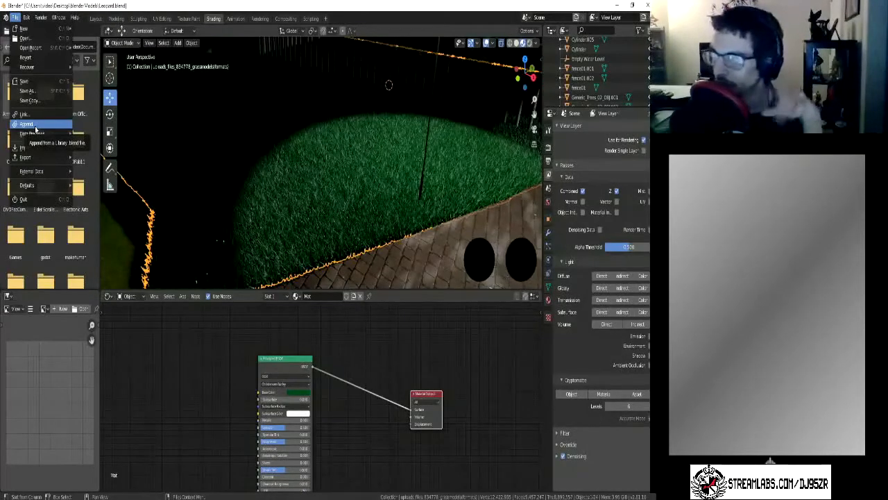
{"action": "left_click", "coordinate": [31, 124]}
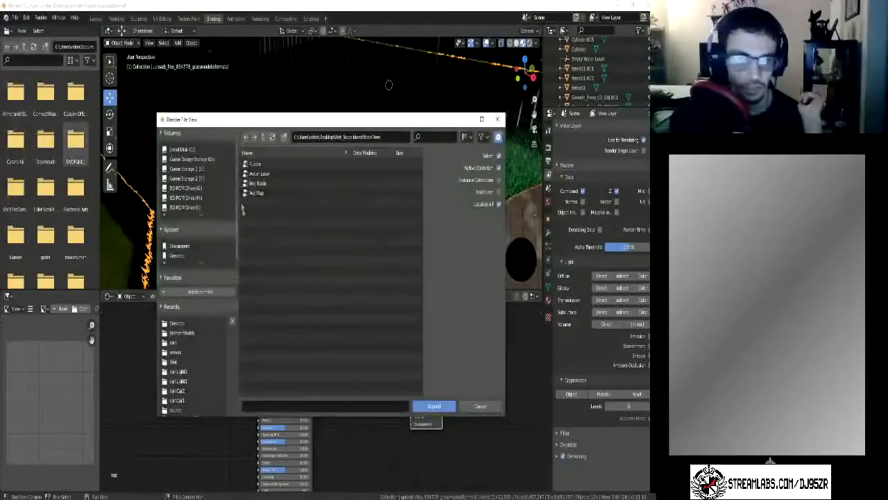
{"action": "left_click", "coordinate": [264, 138]}
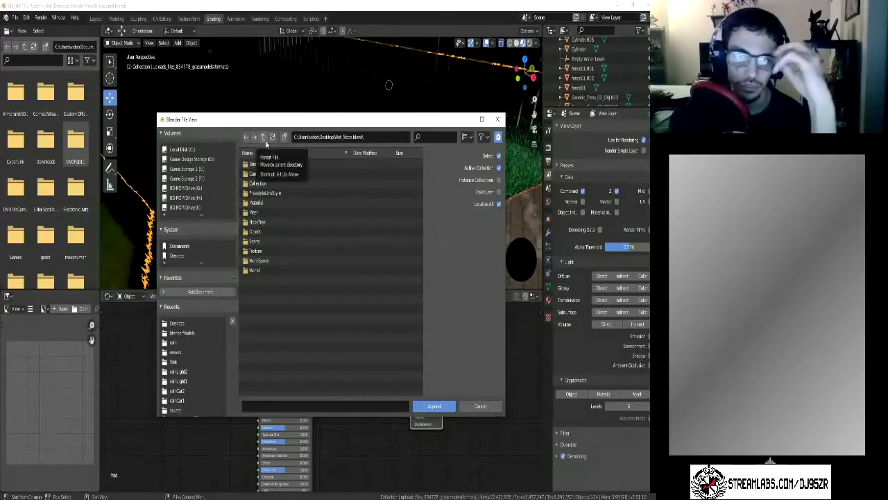
{"action": "left_click", "coordinate": [264, 138]}
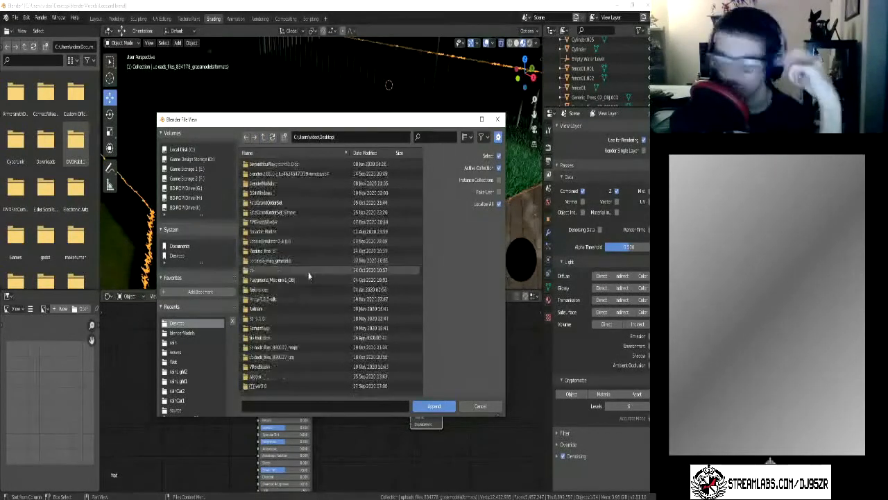
Step: Open Wet_Node.blend from the Desktop and enter its NodeTree folder to reach the node groups
{"action": "scroll", "coordinate": [267, 319], "scroll_direction": "down", "scroll_amount": 3}
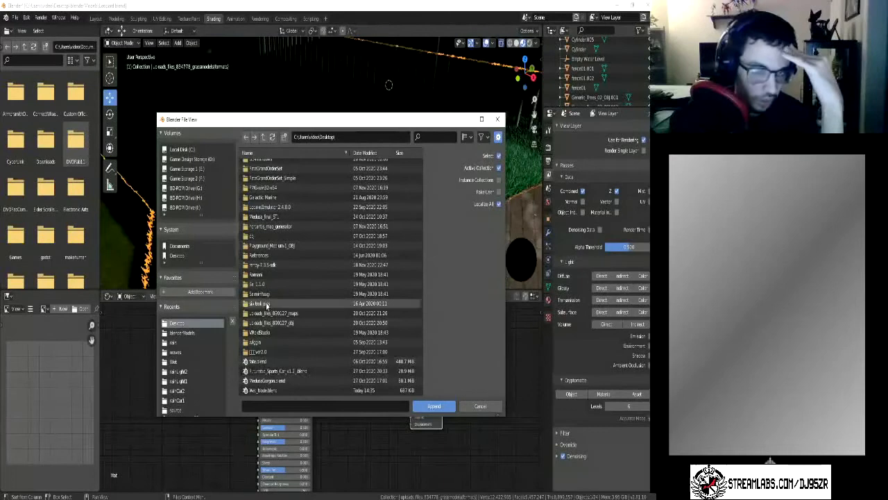
{"action": "scroll", "coordinate": [283, 356], "scroll_direction": "up", "scroll_amount": 3}
{"action": "scroll", "coordinate": [283, 355], "scroll_direction": "down", "scroll_amount": 3}
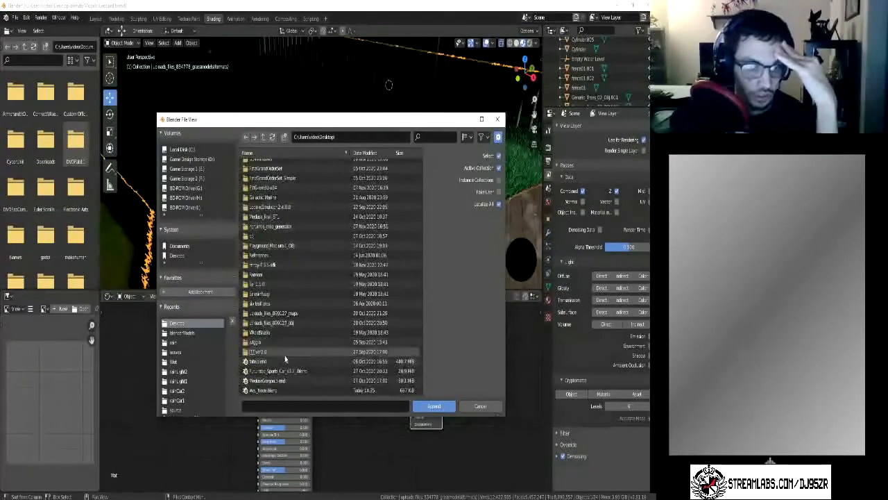
{"action": "left_click", "coordinate": [273, 392]}
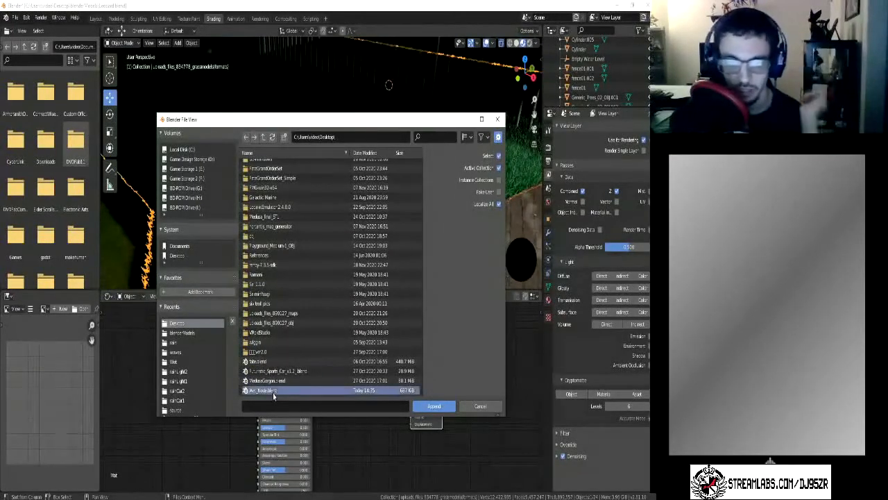
{"action": "double_click", "coordinate": [272, 393]}
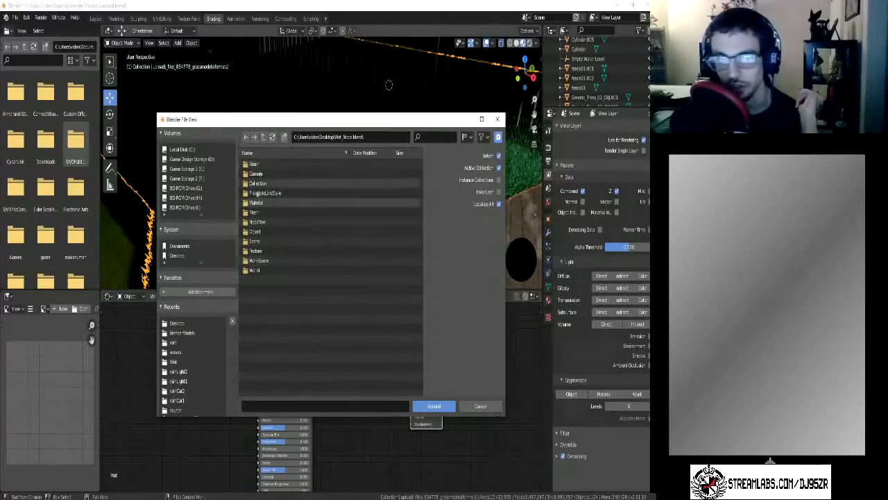
{"action": "double_click", "coordinate": [262, 224]}
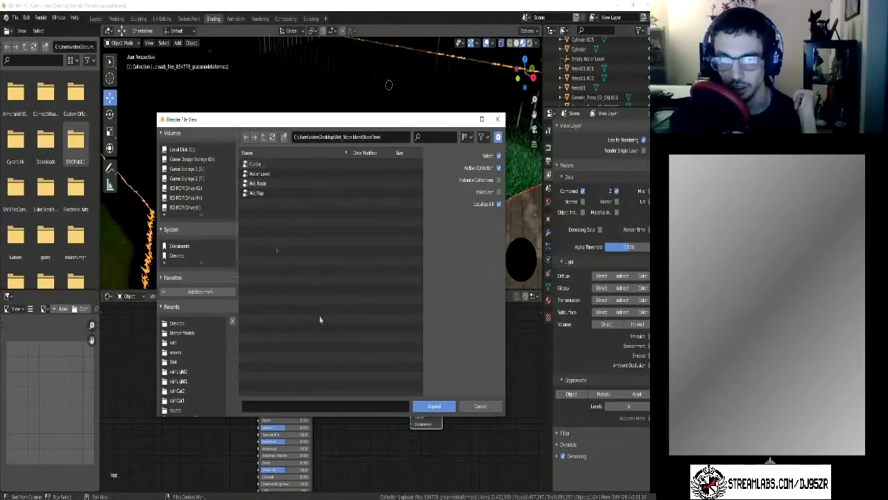
Step: Close the append file browser and add the Wet Node group to the grass material, placing it above the Material Output
{"action": "left_click", "coordinate": [494, 120]}
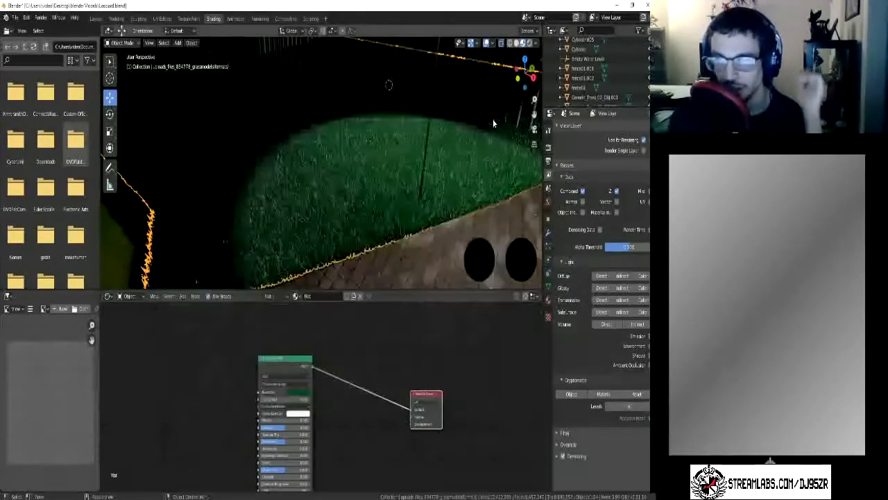
{"action": "left_click", "coordinate": [183, 296]}
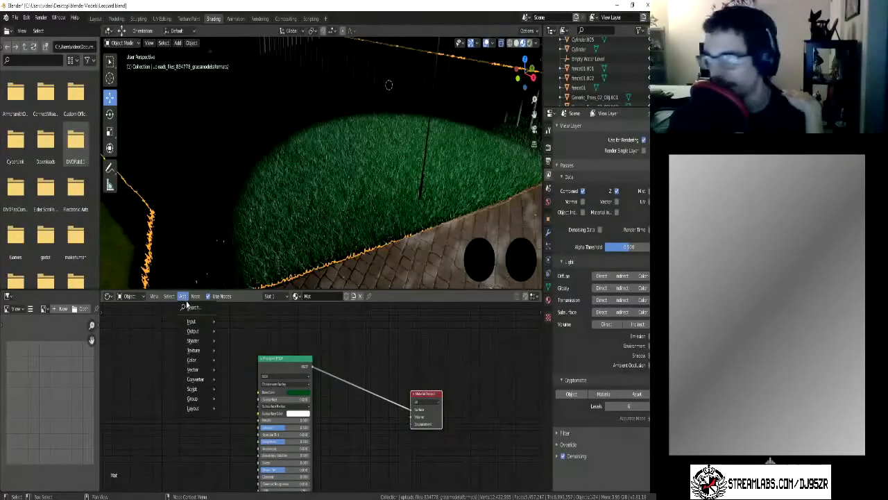
{"action": "left_click", "coordinate": [190, 307]}
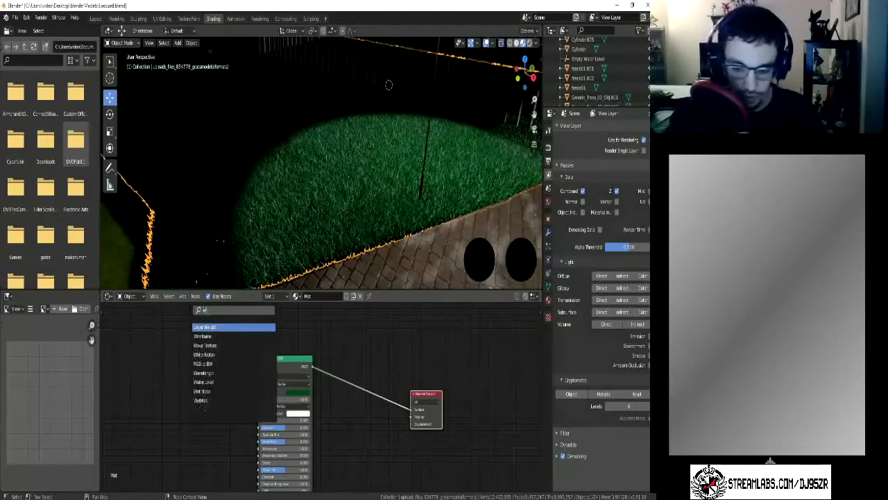
{"action": "type", "text": "vi"}
{"action": "type", "text": "et"}
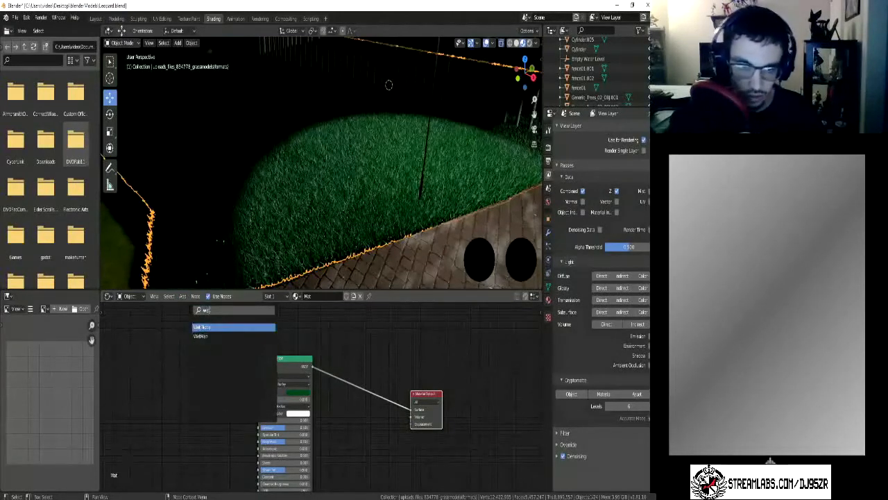
{"action": "key", "text": "Return"}
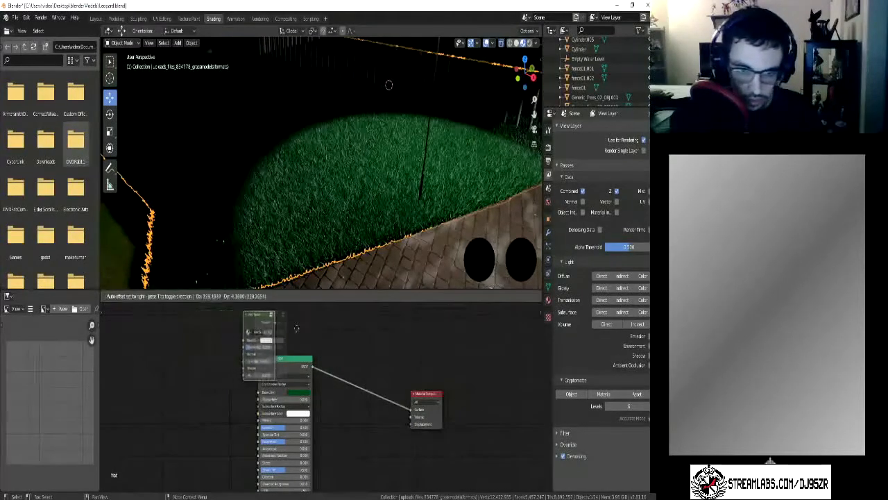
{"action": "left_click", "coordinate": [485, 322]}
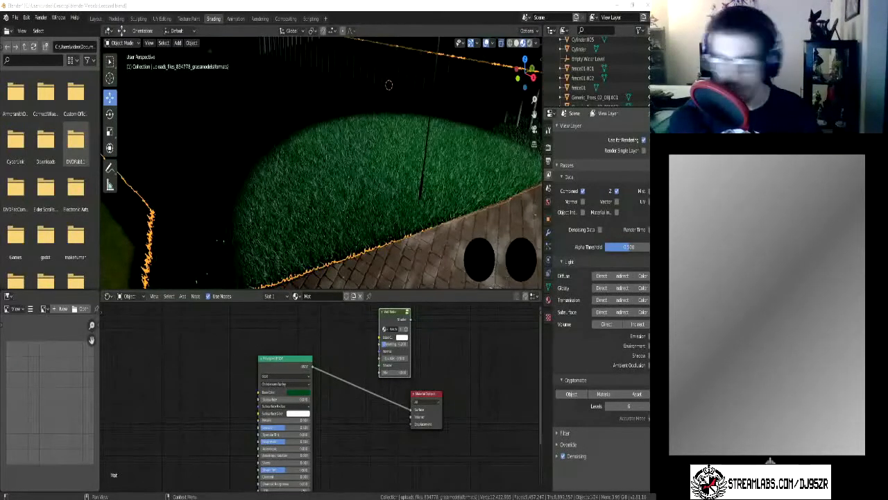
Step: Connect the Principled BSDF output to the Wet Node's Shader input
{"action": "scroll", "coordinate": [428, 341], "scroll_direction": "down", "scroll_amount": 3}
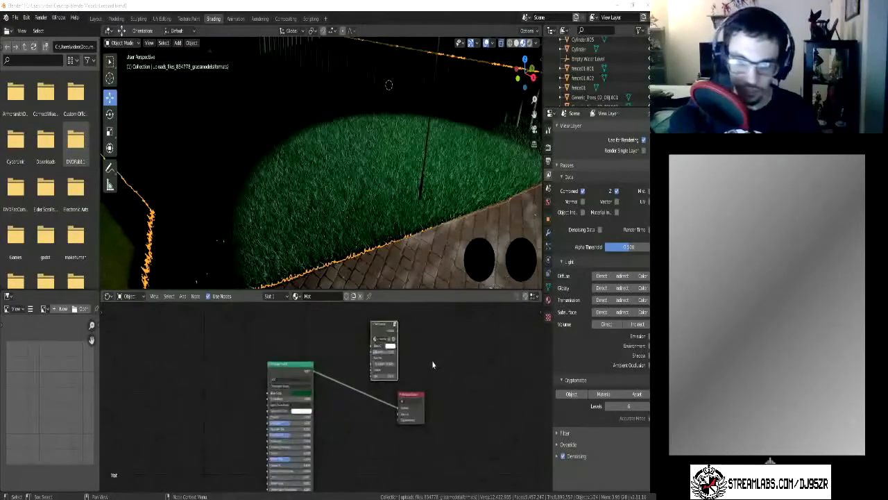
{"action": "scroll", "coordinate": [432, 364], "scroll_direction": "up", "scroll_amount": 2}
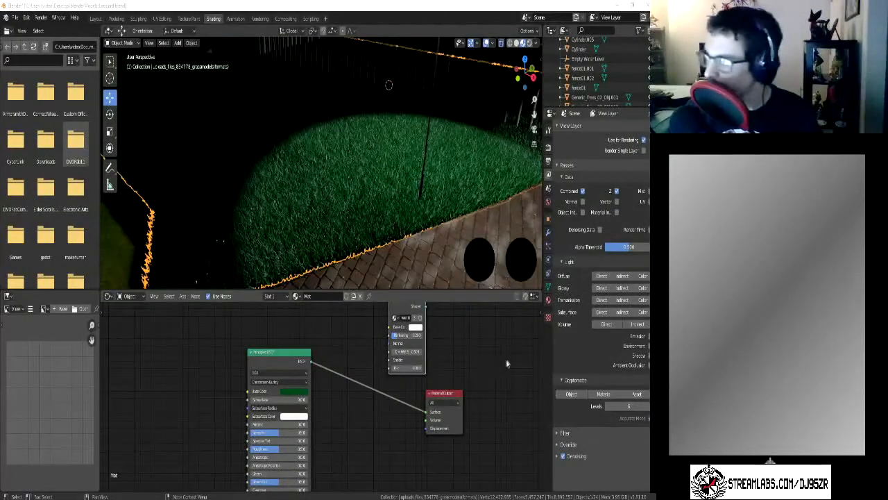
{"action": "scroll", "coordinate": [512, 355], "scroll_direction": "up", "scroll_amount": 1}
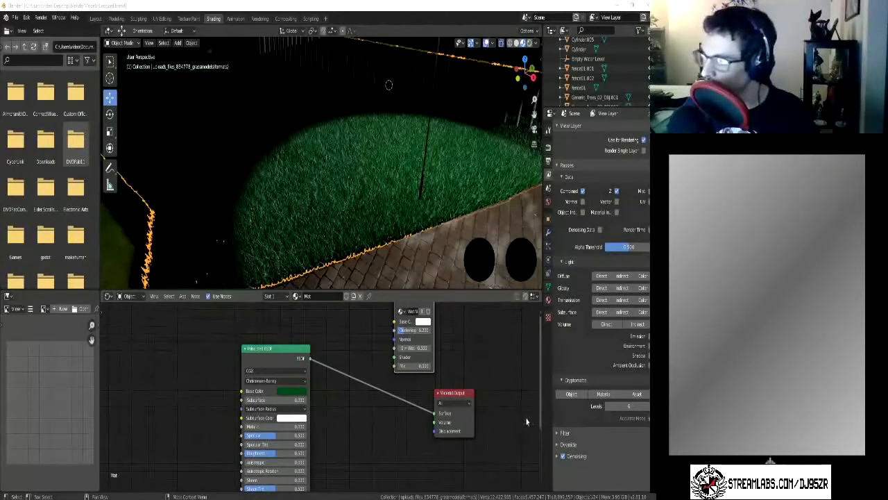
{"action": "middle_click_drag", "start_coordinate": [496, 382], "coordinate": [482, 418]}
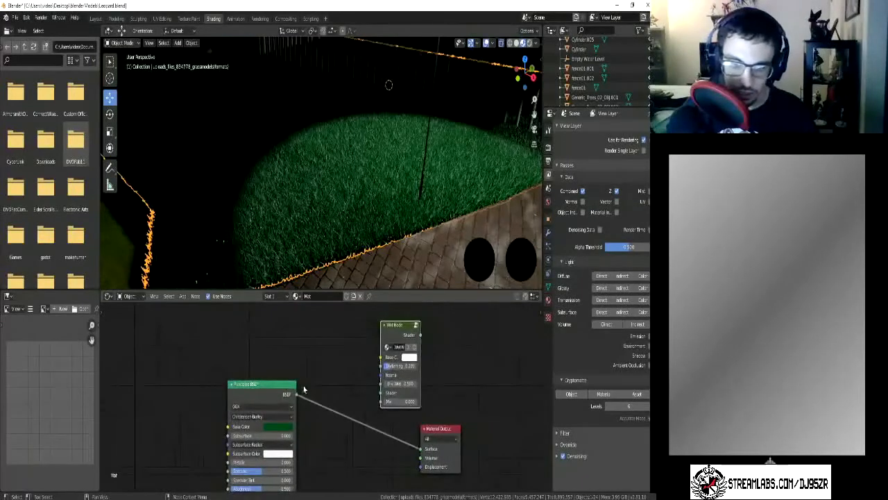
{"action": "left_click_drag", "start_coordinate": [296, 394], "coordinate": [380, 358]}
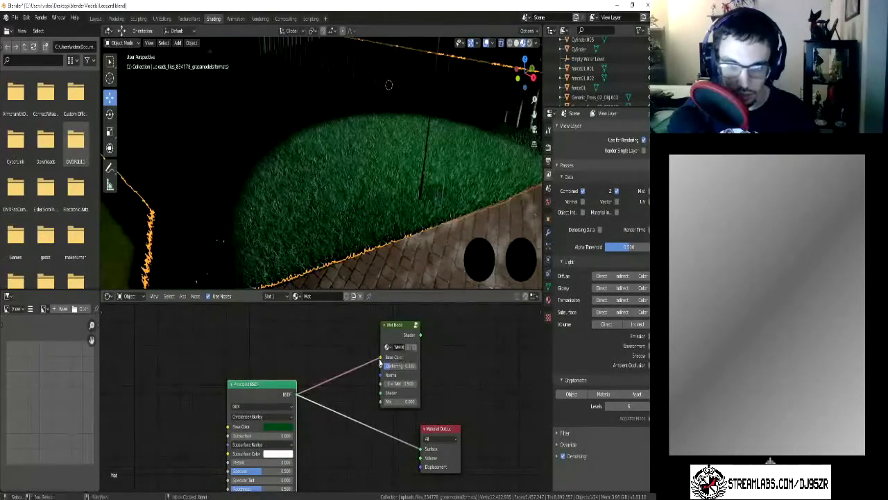
{"action": "left_click_drag", "start_coordinate": [380, 358], "coordinate": [380, 393]}
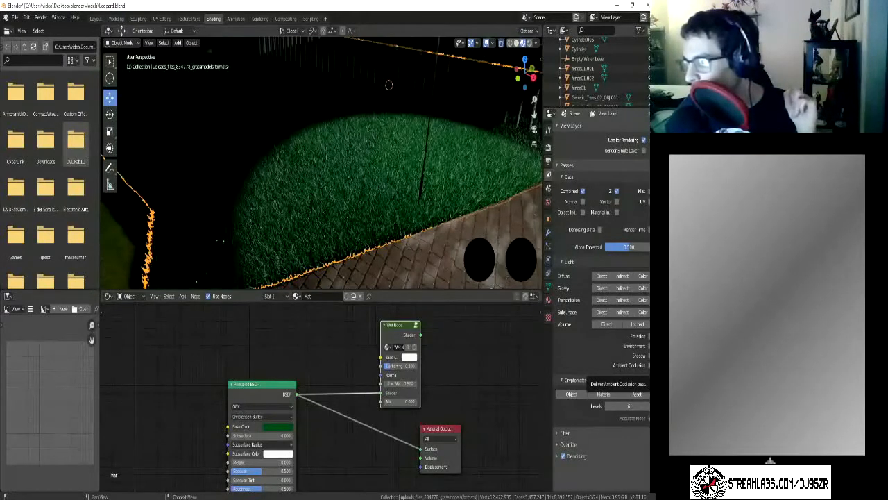
Step: Place the Wet Node between the Principled BSDF and the Material Output so its Shader output feeds the Surface input, leaving the node expanded
{"action": "scroll", "coordinate": [351, 428], "scroll_direction": "down", "scroll_amount": 4}
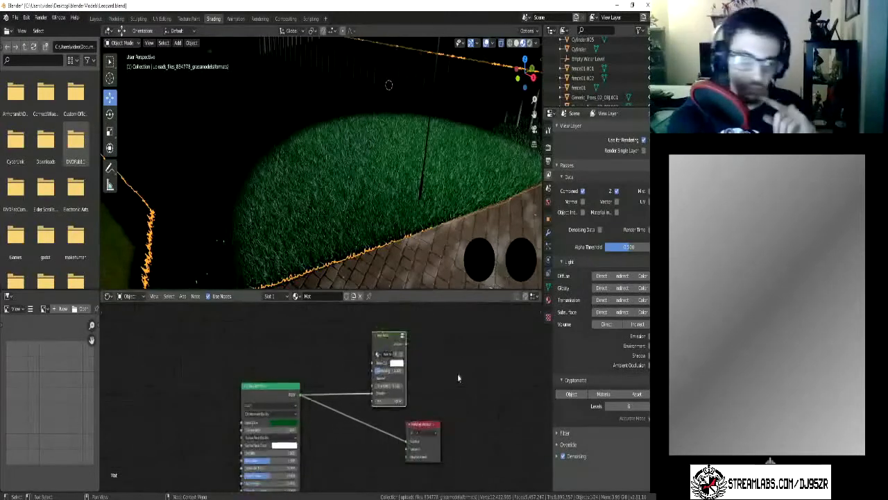
{"action": "scroll", "coordinate": [350, 428], "scroll_direction": "up", "scroll_amount": 1}
{"action": "middle_click_drag", "start_coordinate": [324, 433], "coordinate": [290, 398]}
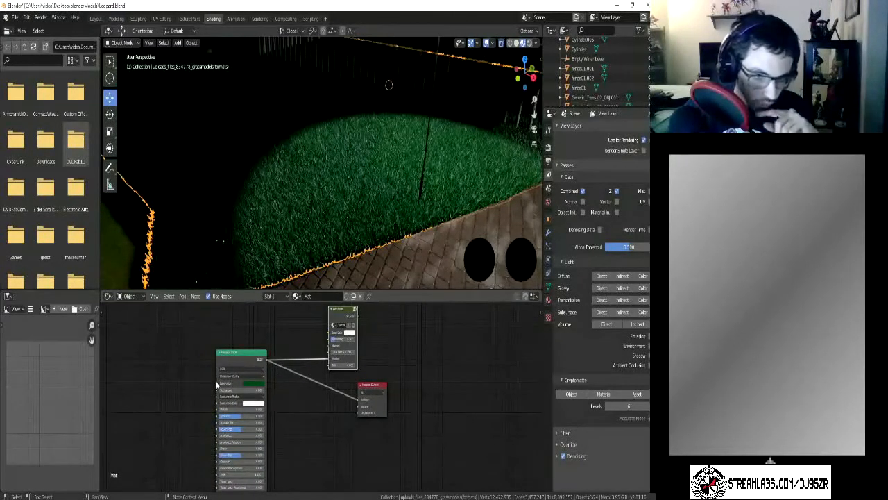
{"action": "mouse_move", "coordinate": [218, 386]}
{"action": "left_mouse_down"}
{"action": "mouse_move", "coordinate": [329, 336]}
{"action": "mouse_move", "coordinate": [331, 307]}
{"action": "left_mouse_up"}
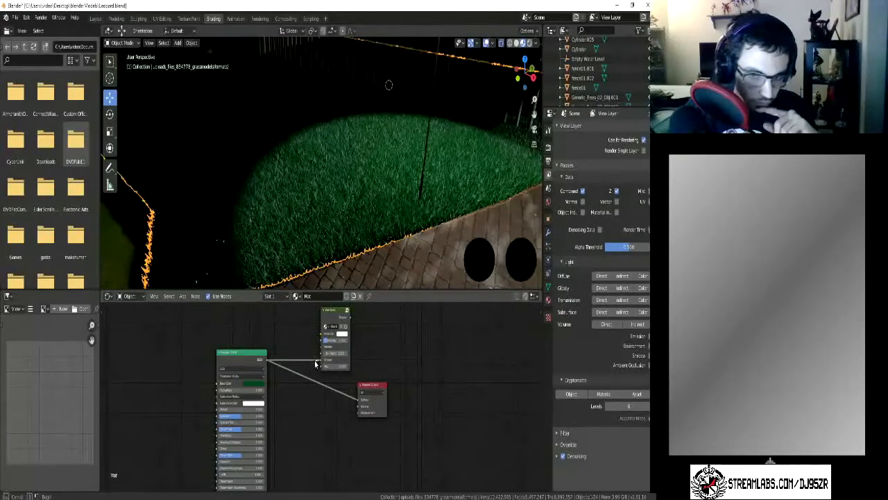
{"action": "mouse_move", "coordinate": [318, 453]}
{"action": "middle_mouse_down"}
{"action": "mouse_move", "coordinate": [331, 376]}
{"action": "mouse_move", "coordinate": [327, 419]}
{"action": "mouse_move", "coordinate": [308, 457]}
{"action": "middle_mouse_up"}
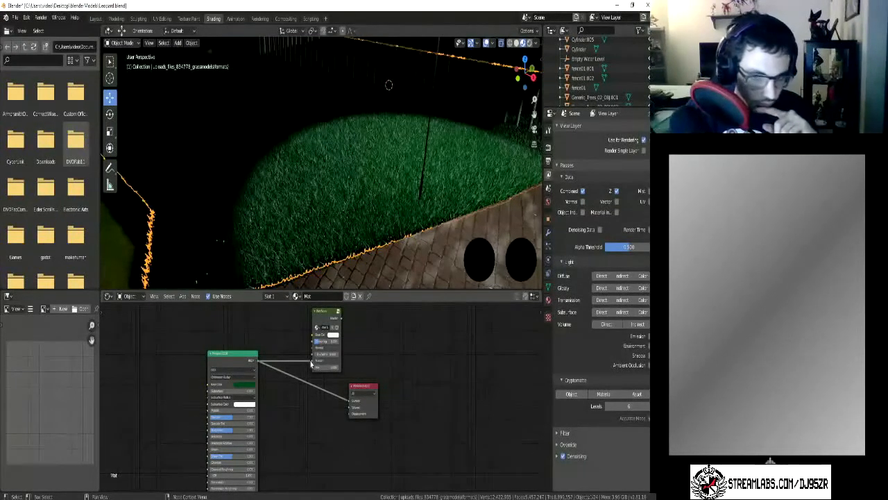
{"action": "middle_click_drag", "start_coordinate": [282, 402], "coordinate": [249, 418]}
{"action": "left_click_drag", "start_coordinate": [277, 379], "coordinate": [208, 378]}
{"action": "left_click", "coordinate": [283, 335]}
{"action": "left_click_drag", "start_coordinate": [283, 330], "coordinate": [266, 397]}
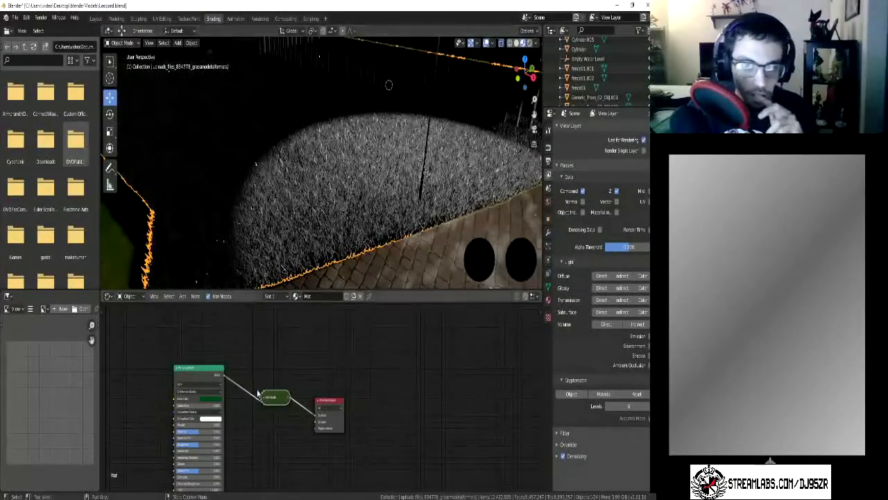
{"action": "left_click", "coordinate": [264, 399]}
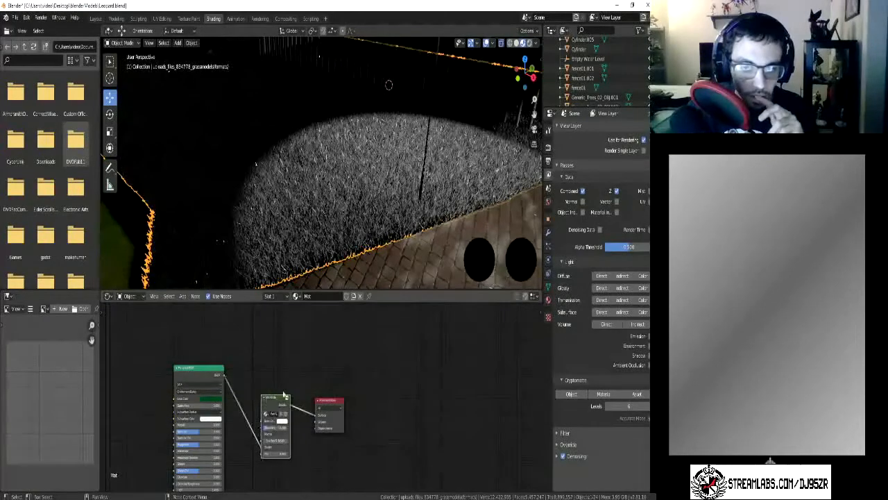
Step: Try the Principled BSDF output in the Wet Node's Base Color input, and return the link to the Shader input
{"action": "scroll", "coordinate": [366, 262], "scroll_direction": "down", "scroll_amount": 7}
{"action": "scroll", "coordinate": [349, 243], "scroll_direction": "up", "scroll_amount": 8}
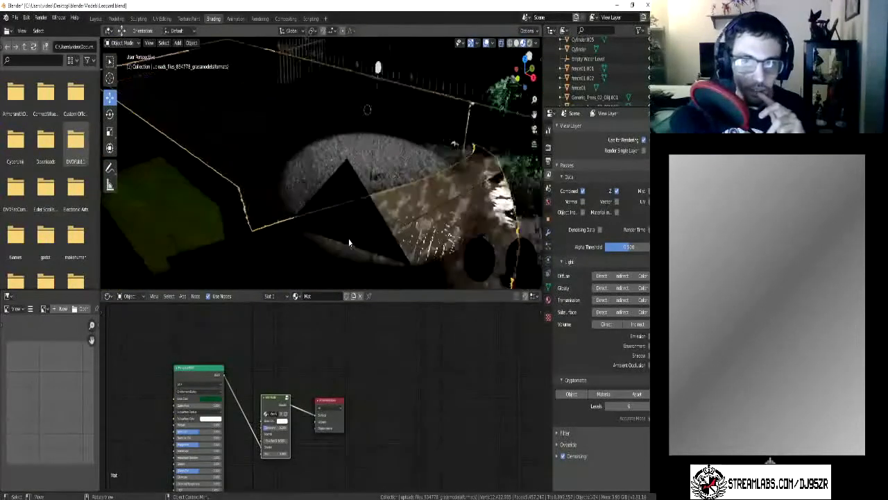
{"action": "mouse_move", "coordinate": [371, 250]}
{"action": "middle_mouse_down"}
{"action": "mouse_move", "coordinate": [377, 239]}
{"action": "mouse_move", "coordinate": [380, 245]}
{"action": "middle_mouse_up"}
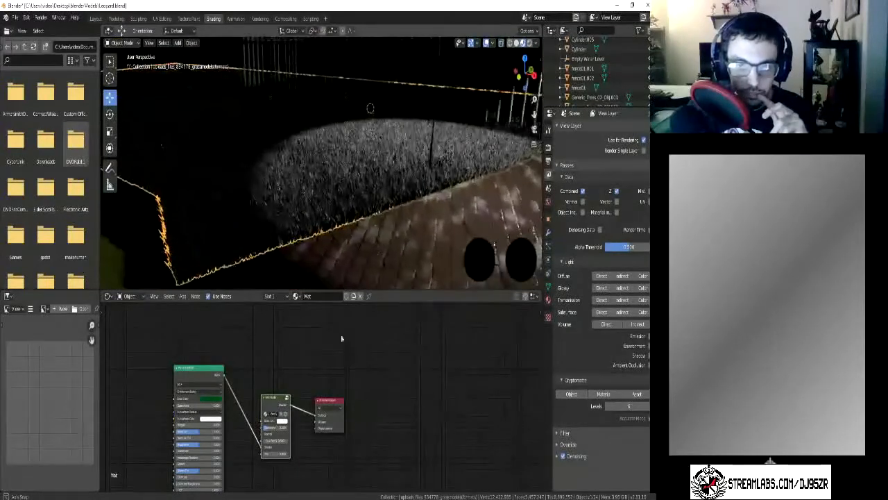
{"action": "left_click_drag", "start_coordinate": [260, 448], "coordinate": [264, 414]}
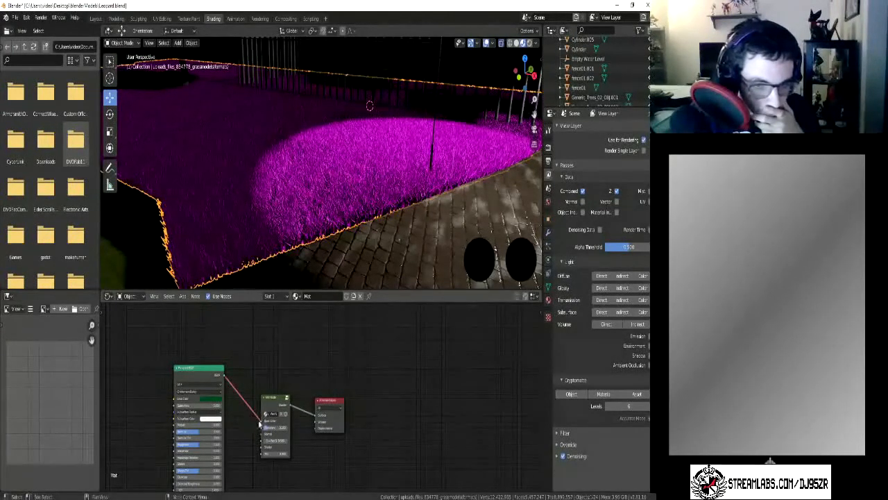
{"action": "left_click_drag", "start_coordinate": [262, 420], "coordinate": [262, 450]}
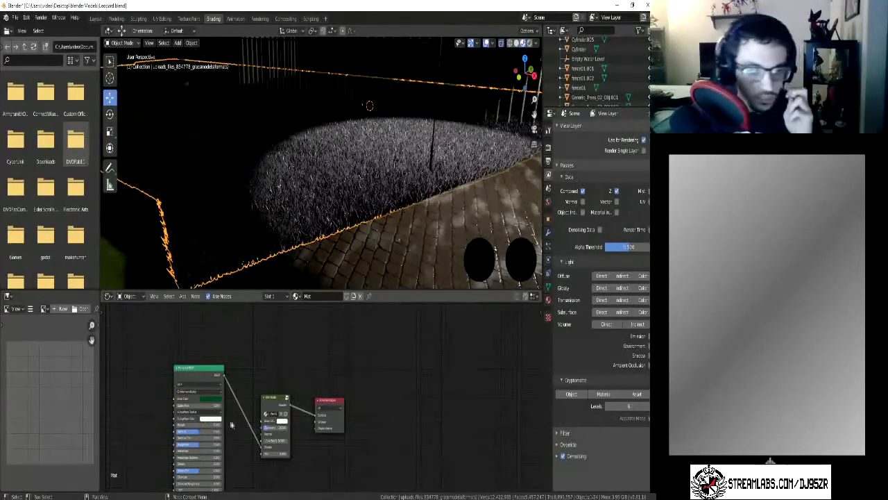
Step: Try sampling the Principled BSDF's green base color with the eyedropper for use in the Wet Node's Base Color
{"action": "left_click", "coordinate": [208, 401]}
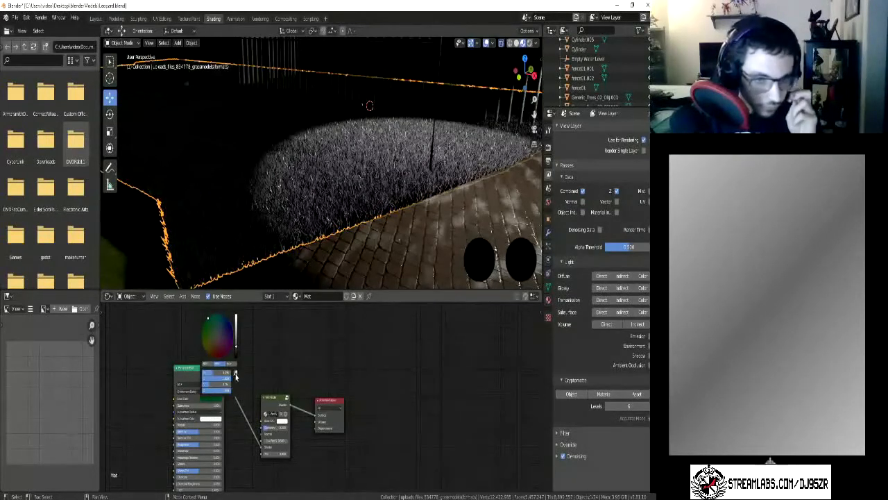
{"action": "left_click", "coordinate": [235, 375]}
{"action": "left_click", "coordinate": [214, 398]}
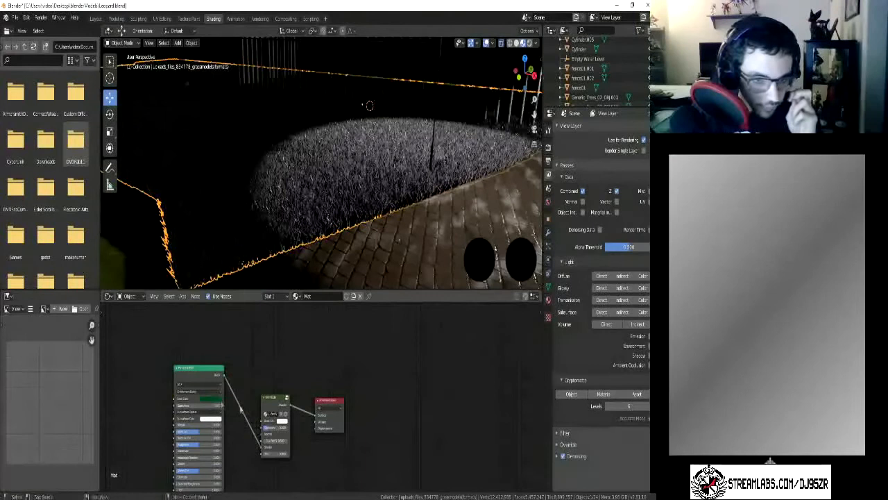
{"action": "left_click", "coordinate": [282, 422]}
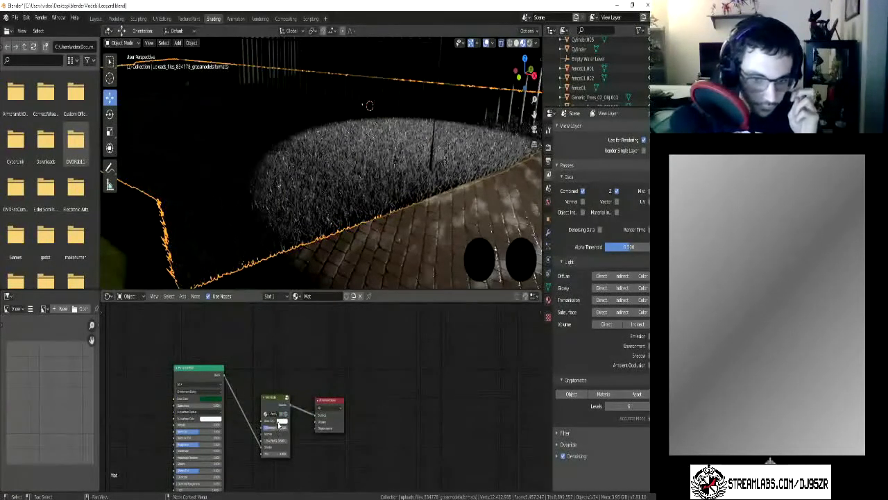
{"action": "left_click", "coordinate": [280, 423]}
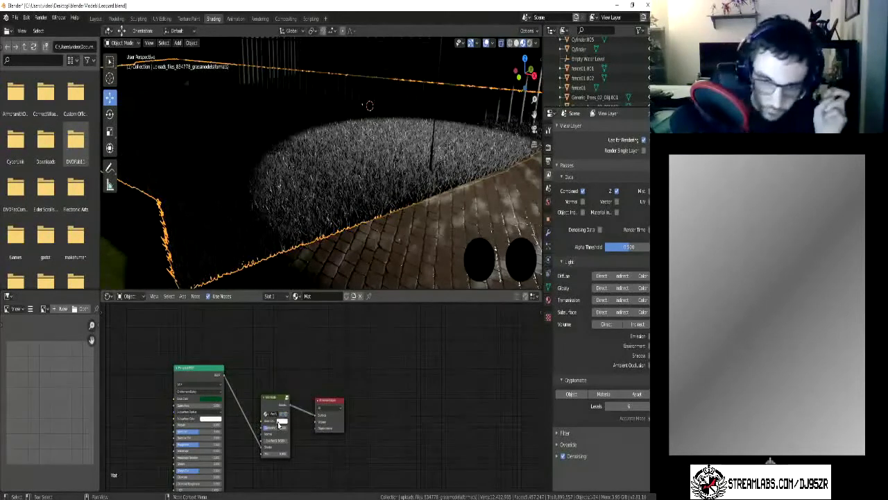
Step: Try to transfer the Principled BSDF's green color values to the Wet Node's Base Color
{"action": "left_click", "coordinate": [215, 401]}
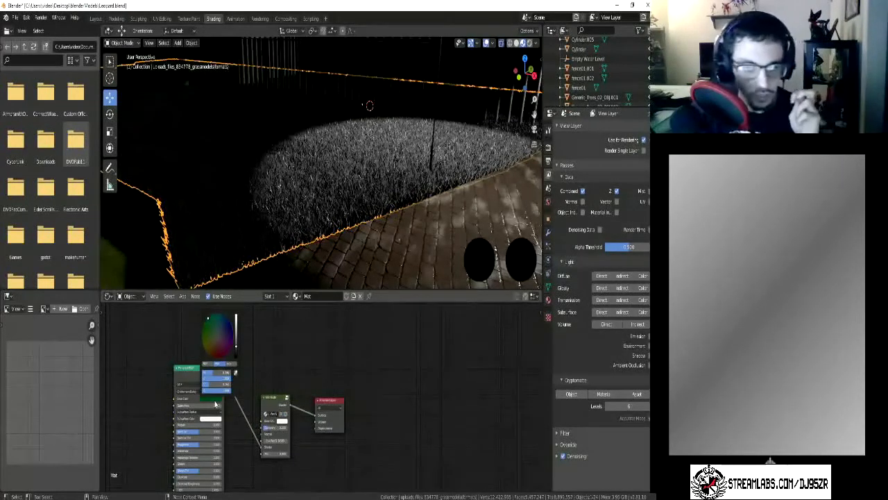
{"action": "left_click", "coordinate": [281, 422]}
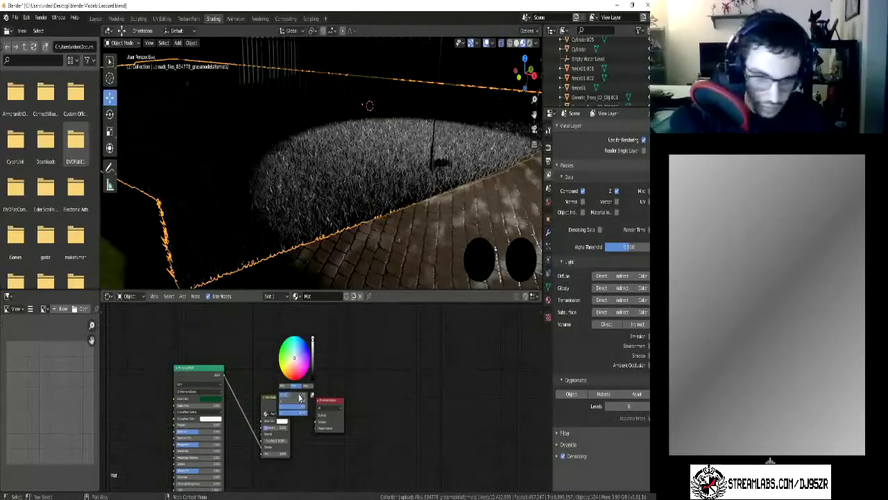
{"action": "left_click", "coordinate": [218, 401]}
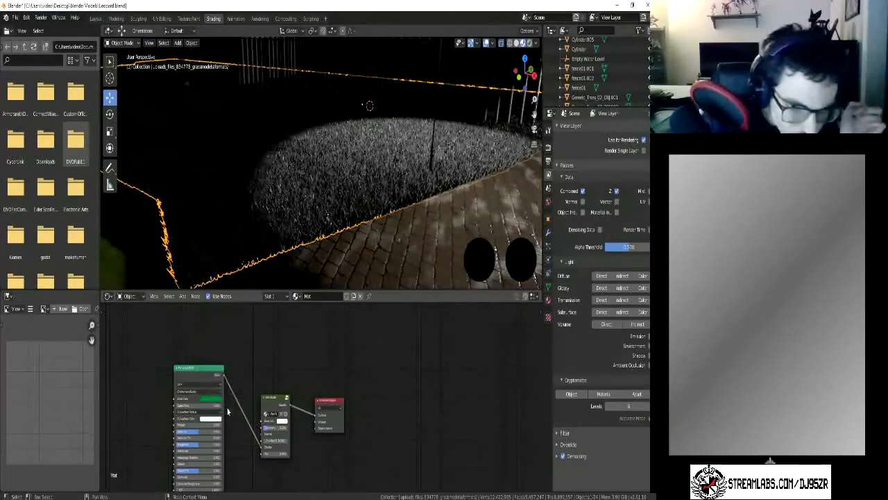
{"action": "scroll", "coordinate": [227, 411], "scroll_direction": "down", "scroll_amount": 1}
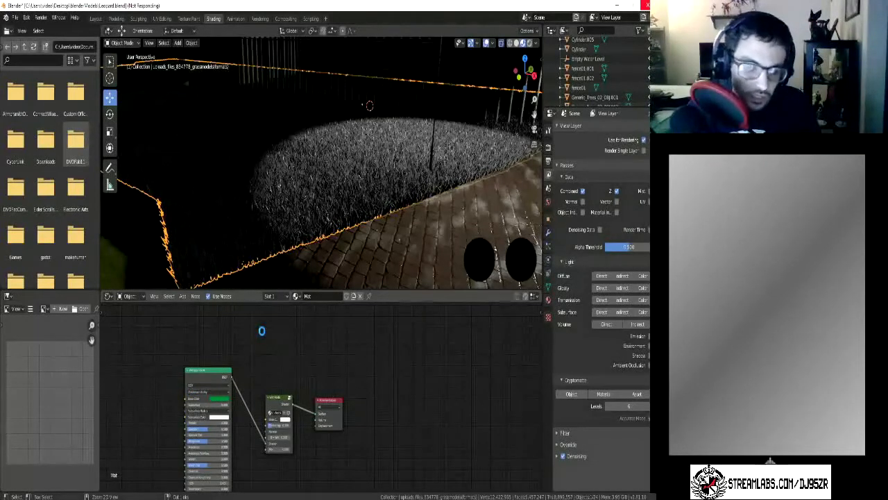
{"action": "left_click", "coordinate": [218, 399]}
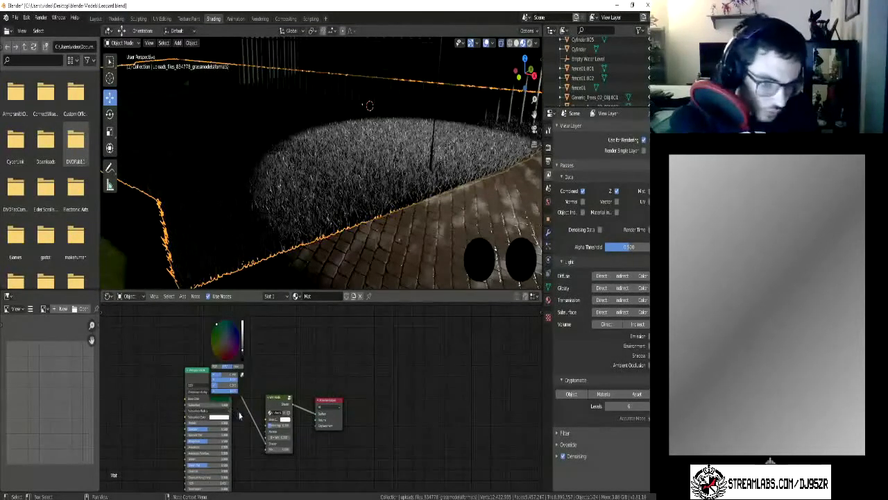
{"action": "left_click", "coordinate": [286, 421]}
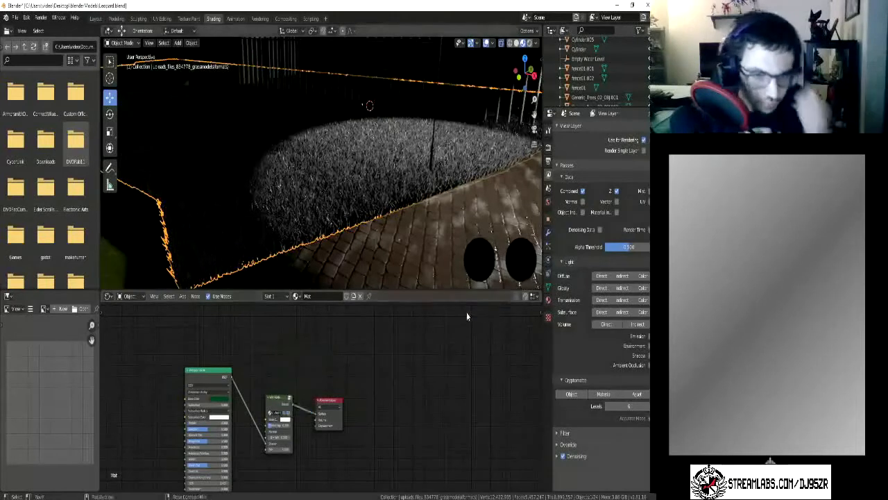
{"action": "left_click", "coordinate": [286, 420]}
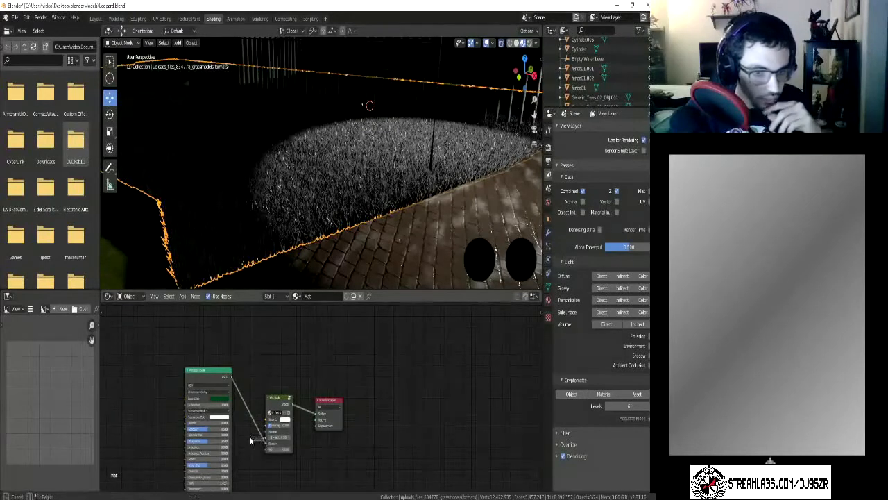
Step: Unlink the Principled BSDF from the Wet Node and set the Wet Node's Base Color to hue 0.396 and saturation 1.000
{"action": "left_click_drag", "start_coordinate": [265, 444], "coordinate": [251, 432]}
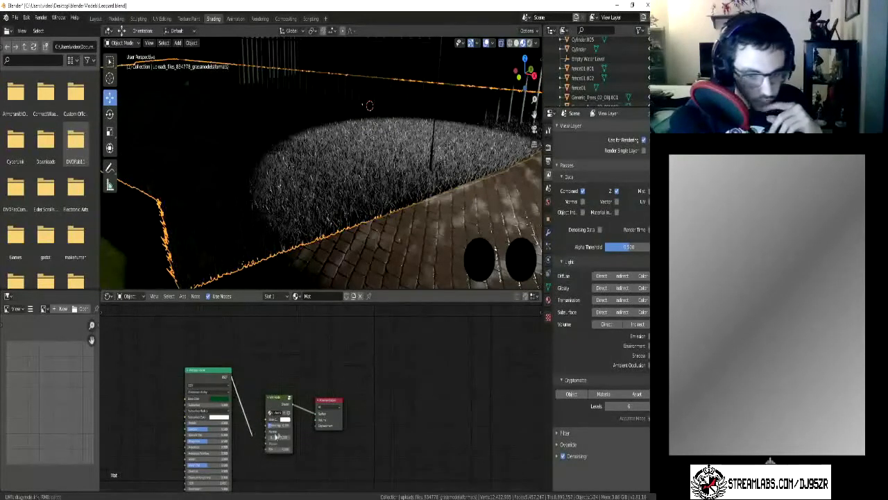
{"action": "left_click", "coordinate": [285, 420]}
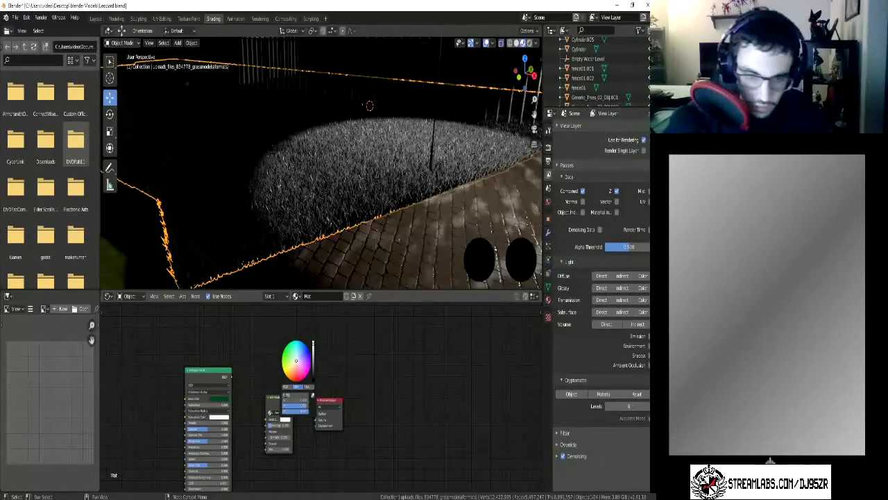
{"action": "left_click", "coordinate": [283, 424]}
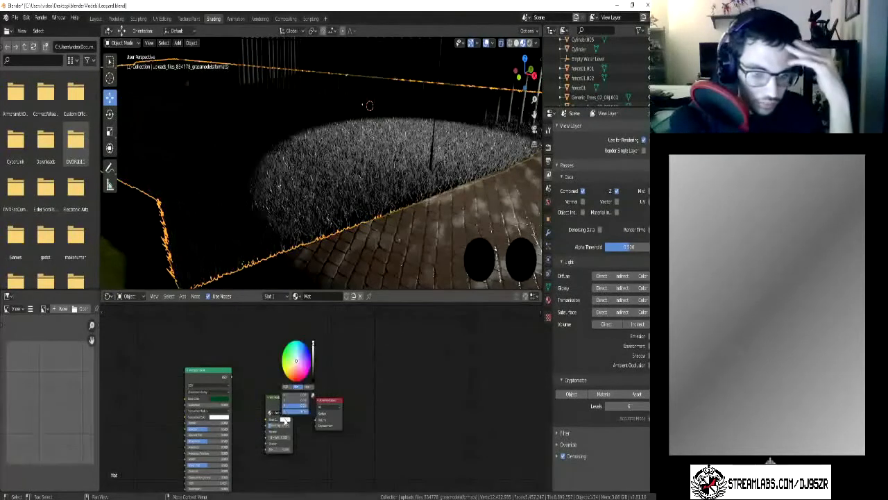
{"action": "left_click", "coordinate": [218, 400]}
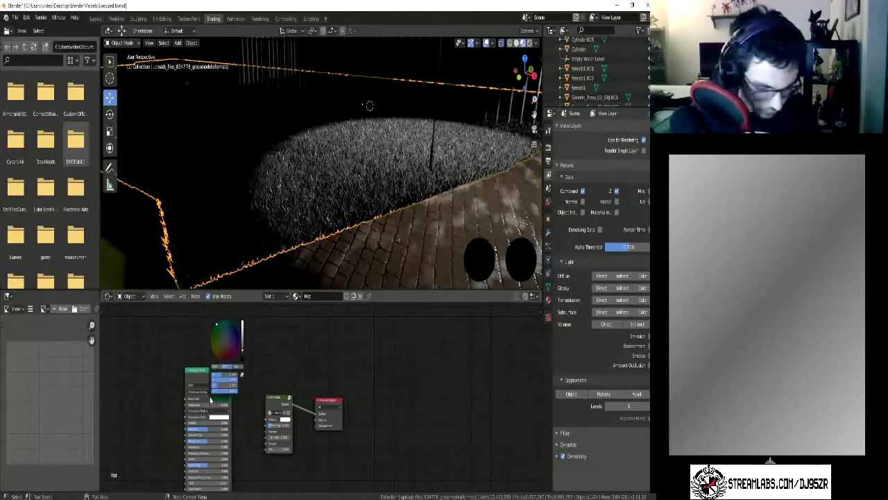
{"action": "left_click", "coordinate": [284, 420]}
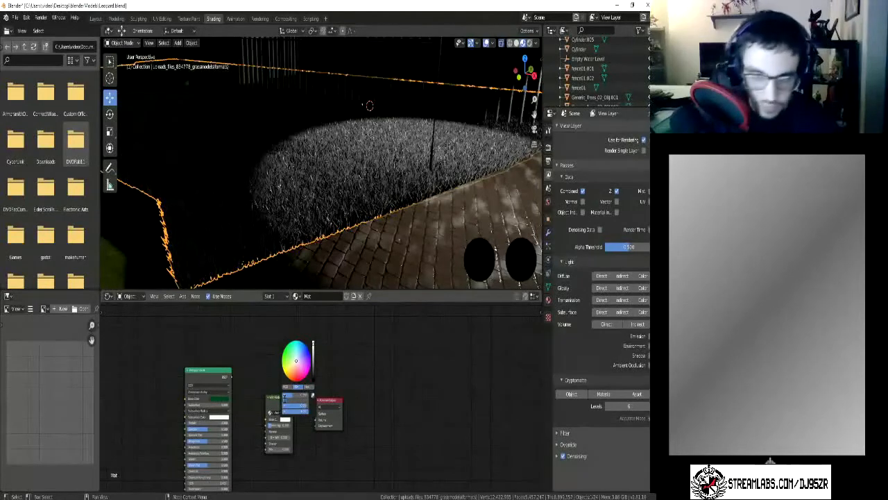
{"action": "key", "text": "Return"}
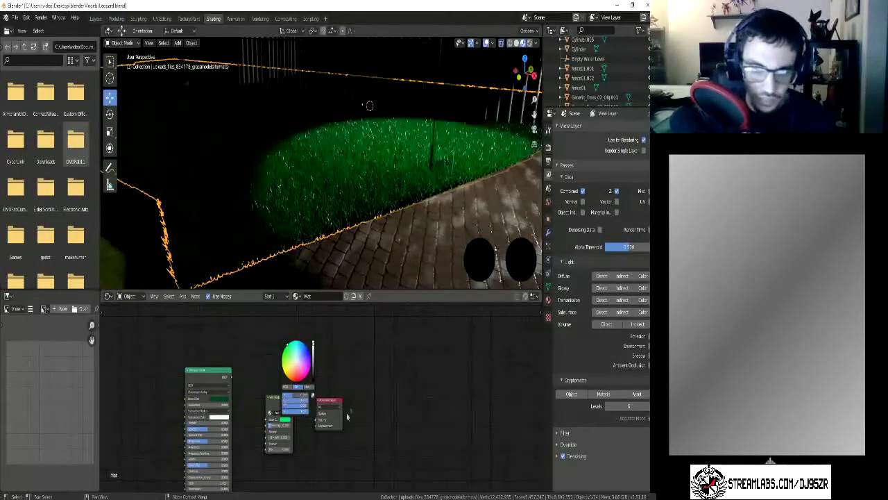
Step: Set the HSV Value of the Wet Node's Base Color to 0.263
{"action": "scroll", "coordinate": [297, 448], "scroll_direction": "up", "scroll_amount": 5}
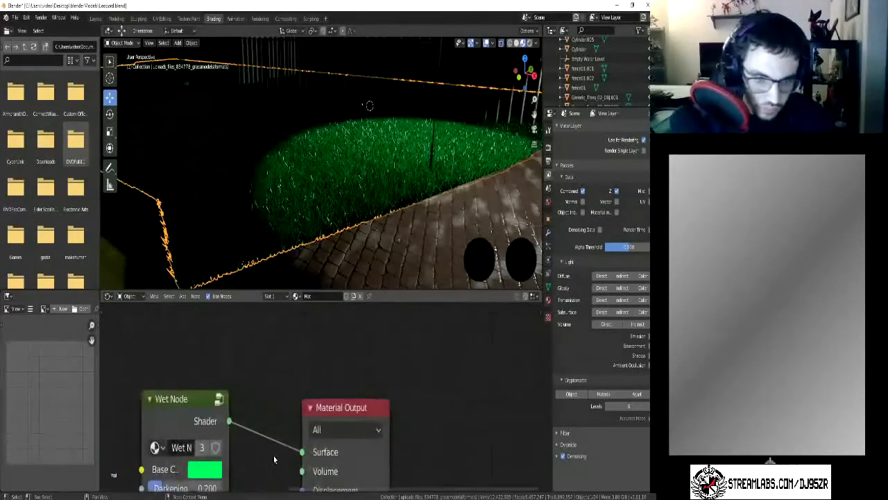
{"action": "middle_click_drag", "start_coordinate": [275, 449], "coordinate": [324, 374]}
{"action": "left_click", "coordinate": [267, 393]}
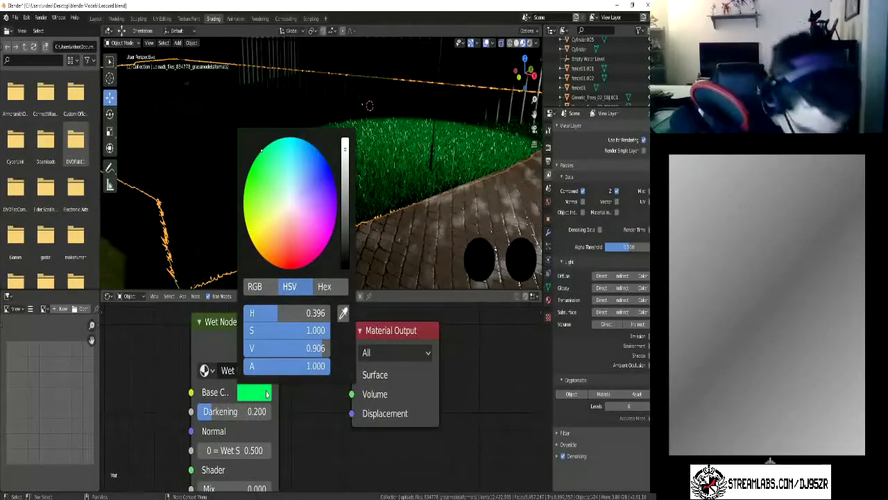
{"action": "left_click", "coordinate": [291, 348]}
{"action": "type", "text": "0."}
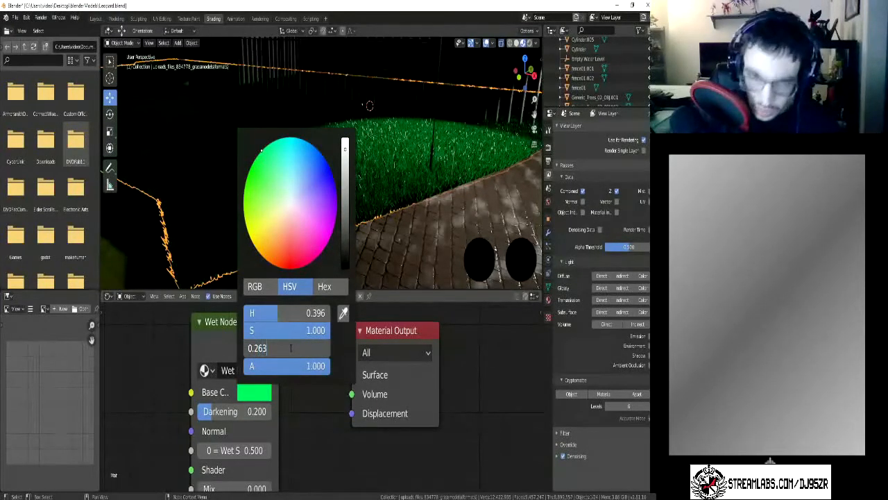
{"action": "key", "text": "Return"}
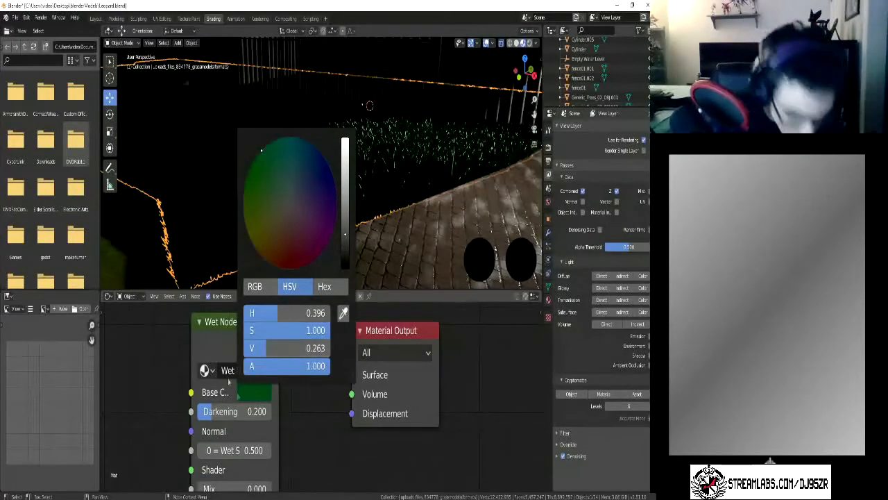
Step: Reconnect the Principled BSDF output to the Wet Node's Shader input in the grass material
{"action": "middle_click_drag", "start_coordinate": [312, 236], "coordinate": [378, 250]}
{"action": "scroll", "coordinate": [325, 414], "scroll_direction": "down", "scroll_amount": 4}
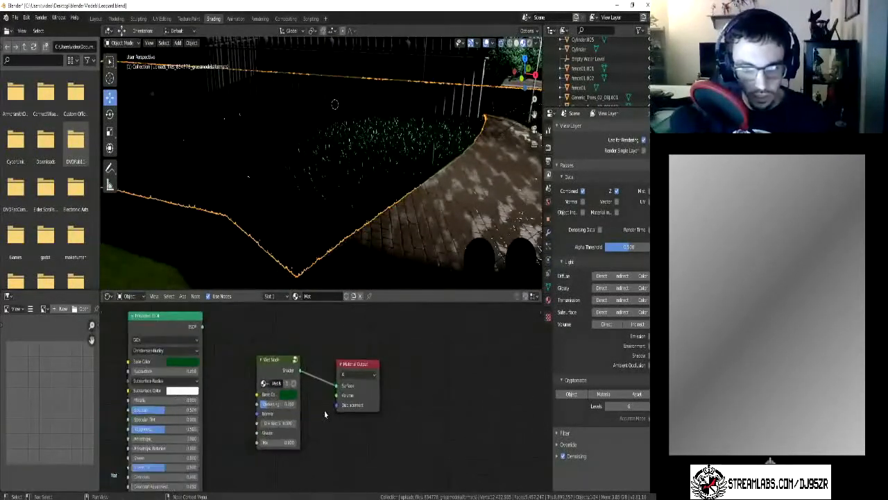
{"action": "scroll", "coordinate": [324, 411], "scroll_direction": "down", "scroll_amount": 1}
{"action": "scroll", "coordinate": [239, 406], "scroll_direction": "down", "scroll_amount": 2}
{"action": "middle_click_drag", "start_coordinate": [251, 368], "coordinate": [259, 361]}
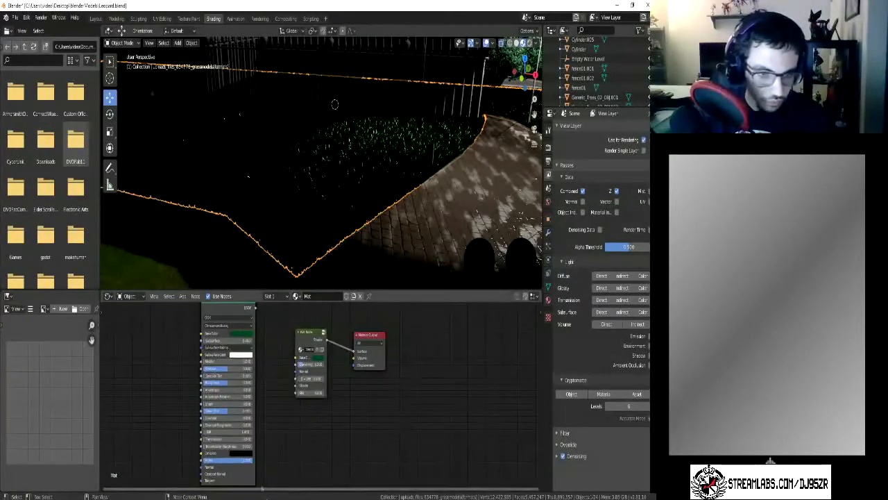
{"action": "middle_click_drag", "start_coordinate": [276, 421], "coordinate": [267, 446]}
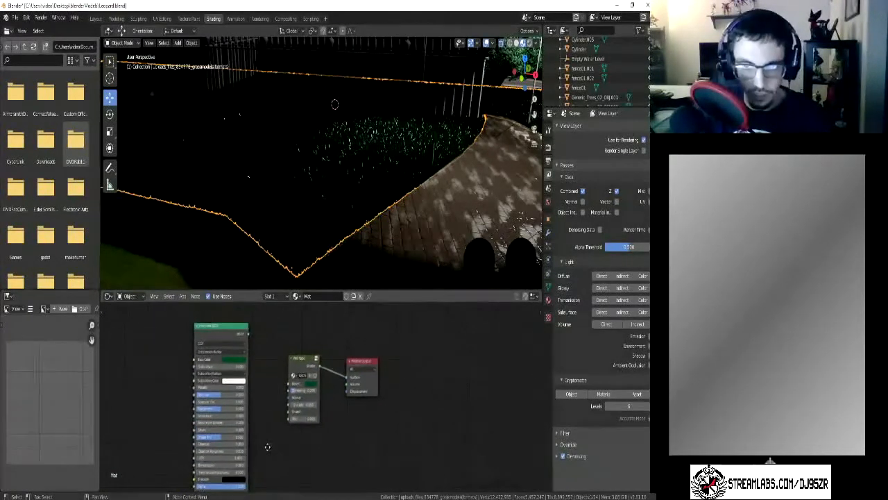
{"action": "left_click_drag", "start_coordinate": [248, 335], "coordinate": [288, 417]}
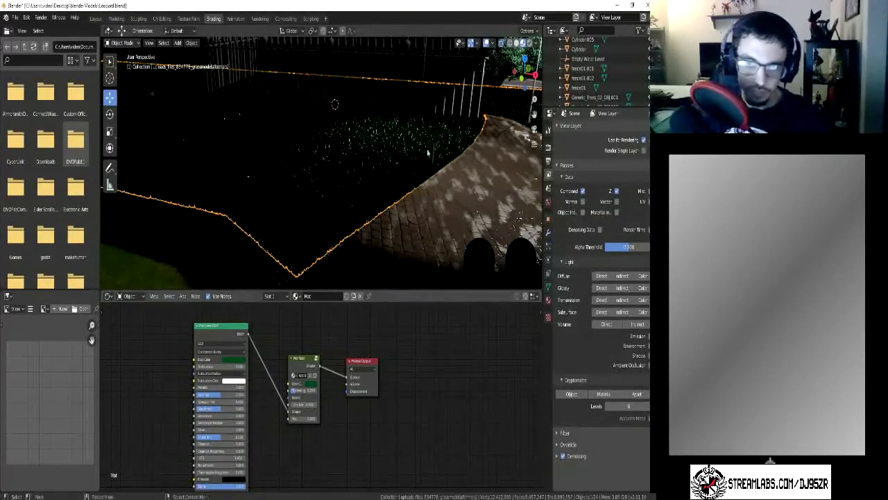
Step: Inspect the wet grass up close and in Rendered viewport shading
{"action": "middle_click_drag", "start_coordinate": [457, 161], "coordinate": [456, 162]}
{"action": "scroll", "coordinate": [455, 163], "scroll_direction": "up", "scroll_amount": 3}
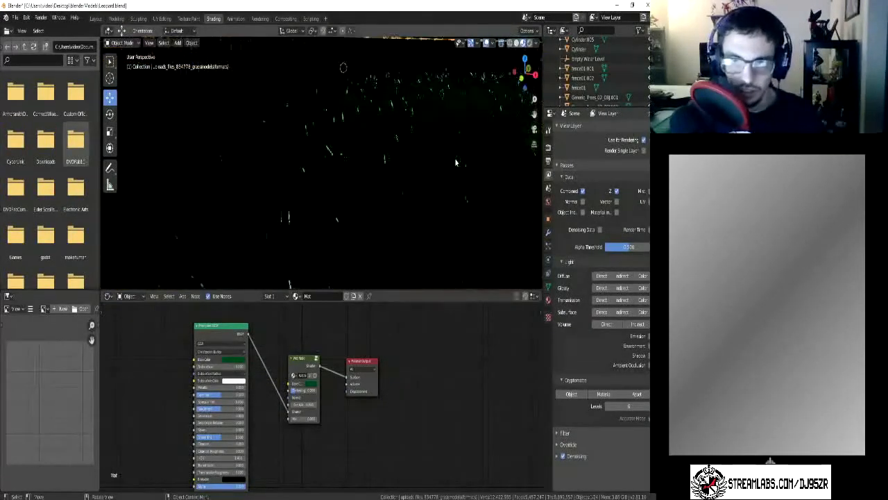
{"action": "scroll", "coordinate": [455, 163], "scroll_direction": "down", "scroll_amount": 2}
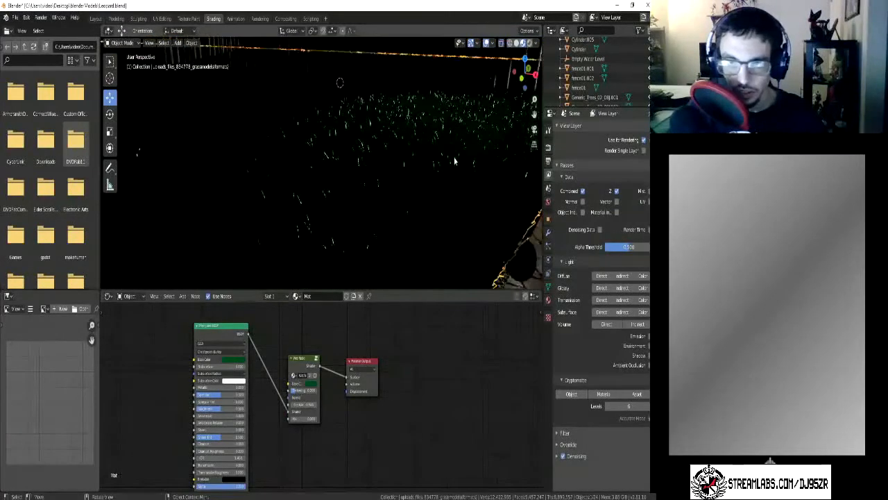
{"action": "scroll", "coordinate": [455, 163], "scroll_direction": "down", "scroll_amount": 3}
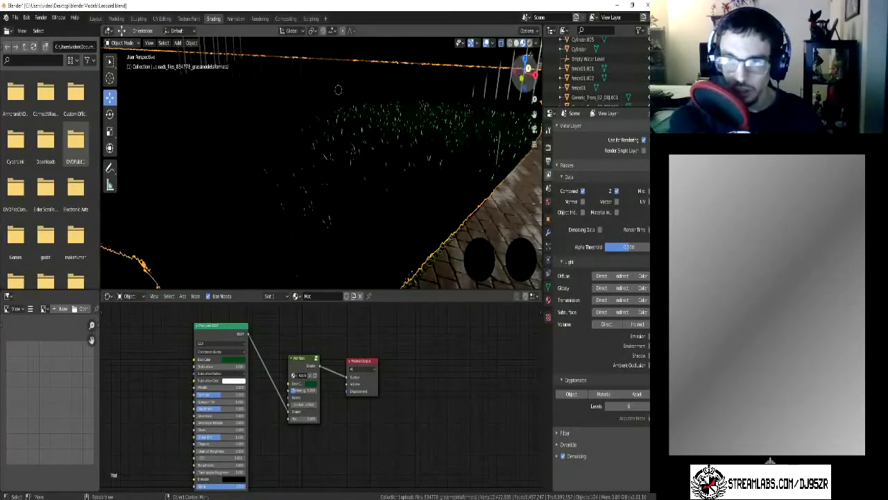
{"action": "left_click", "coordinate": [530, 44]}
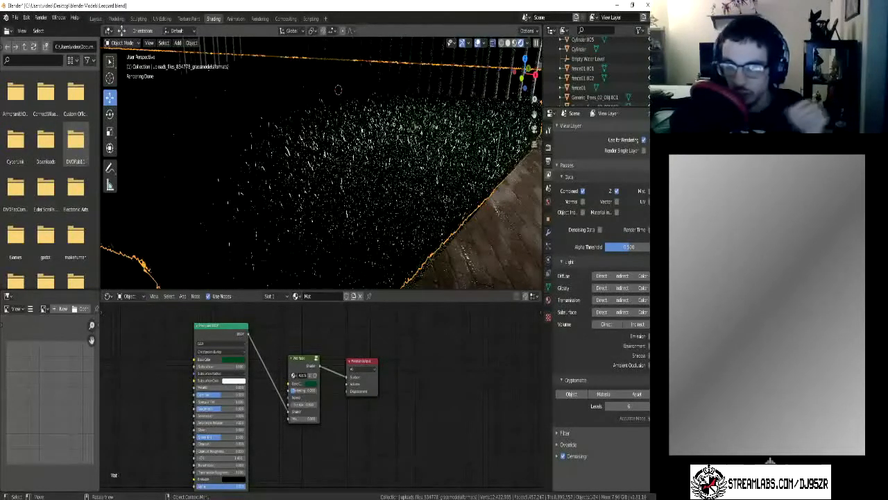
Step: Check the Wet Node settings of the paved path's material, and adjust the Darkening and wetness values in the grass material's Wet Node
{"action": "left_click", "coordinate": [494, 238]}
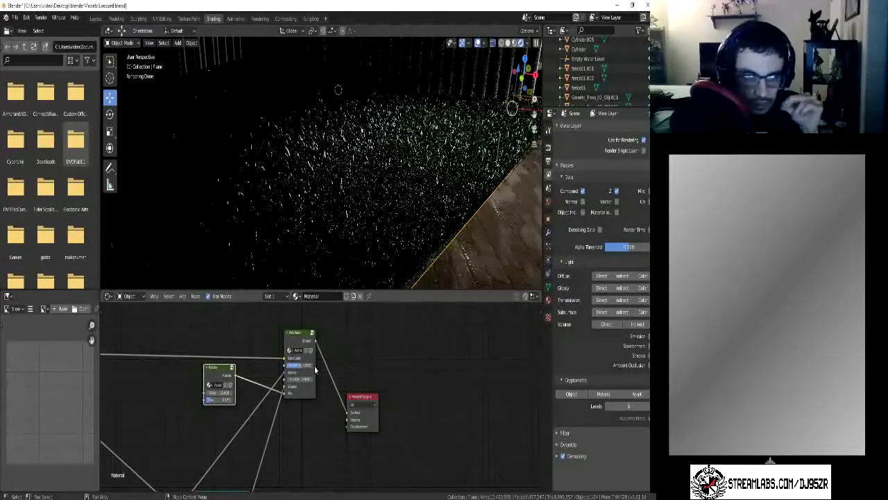
{"action": "left_click", "coordinate": [380, 200]}
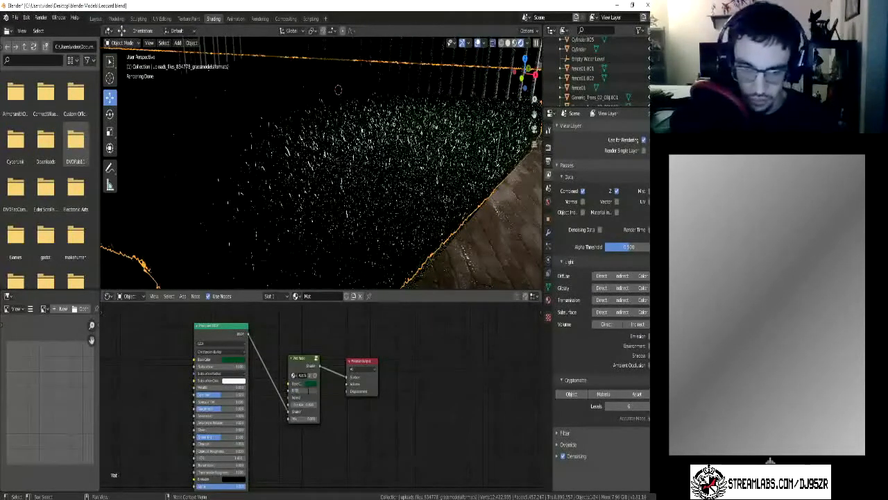
{"action": "left_click", "coordinate": [309, 392]}
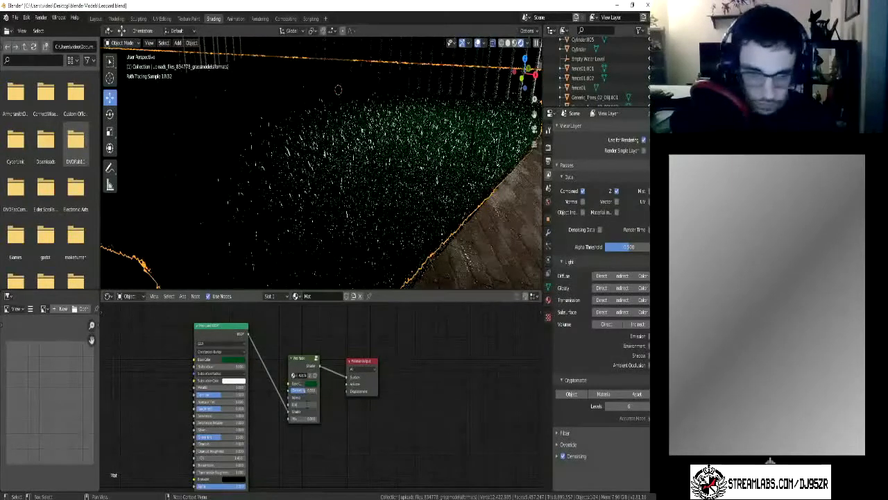
{"action": "key", "text": "Return"}
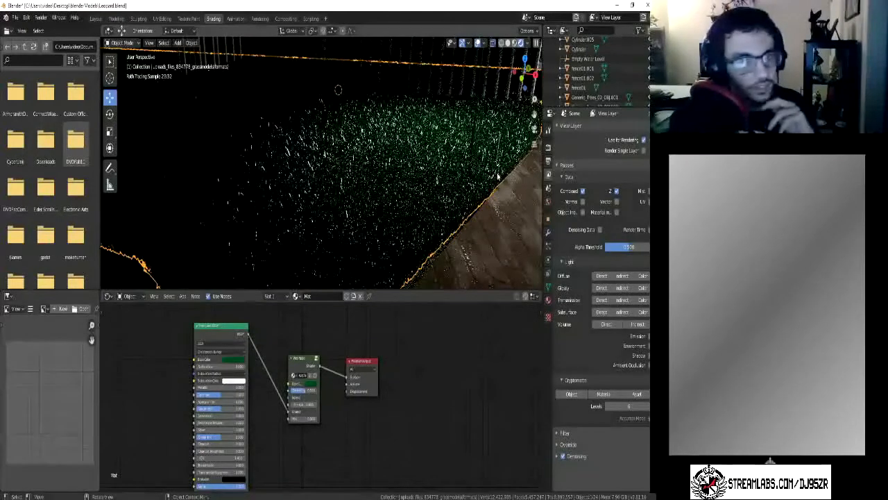
Step: Render a still image from the camera view to check the wet grass, and close the render result
{"action": "middle_click_drag", "start_coordinate": [435, 185], "coordinate": [504, 152]}
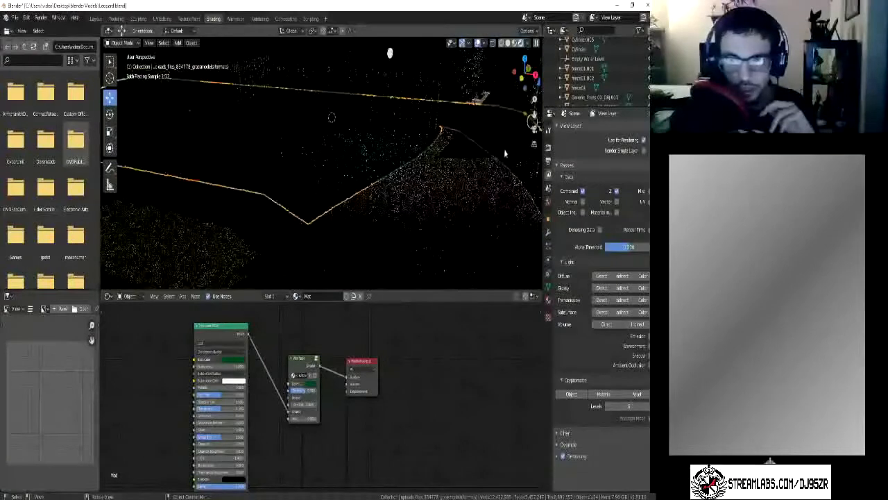
{"action": "left_click", "coordinate": [533, 130]}
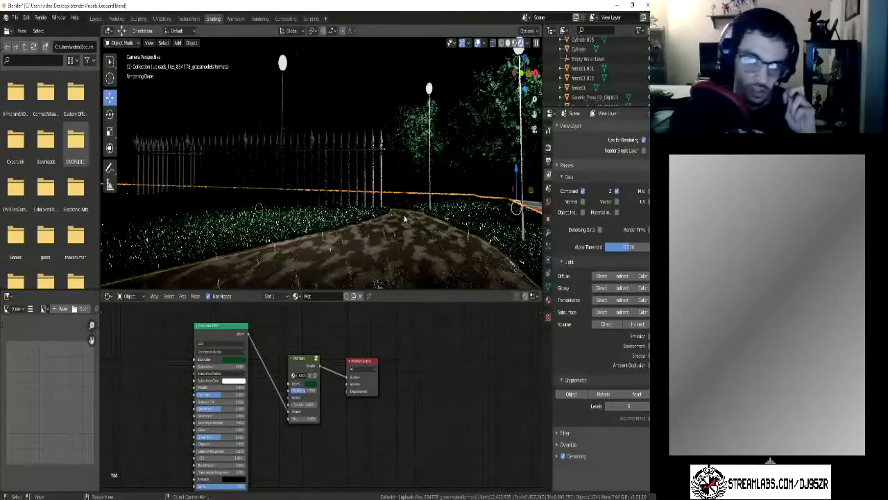
{"action": "left_click", "coordinate": [40, 18]}
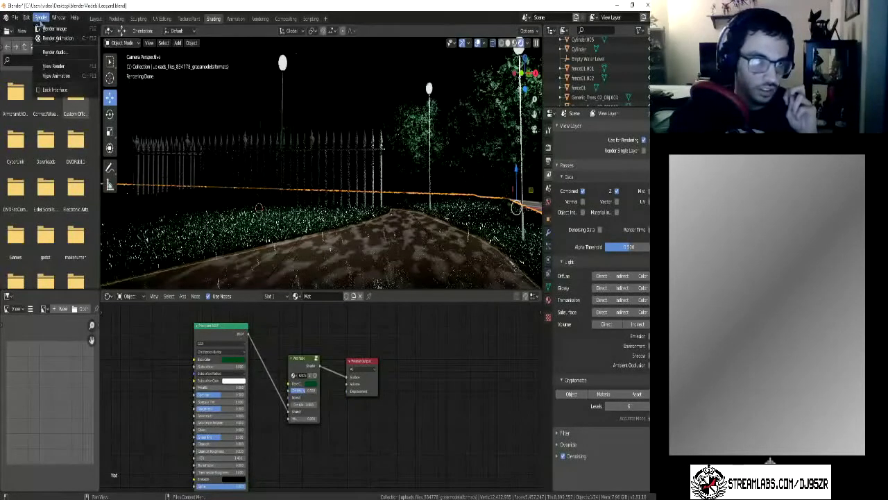
{"action": "left_click", "coordinate": [56, 28]}
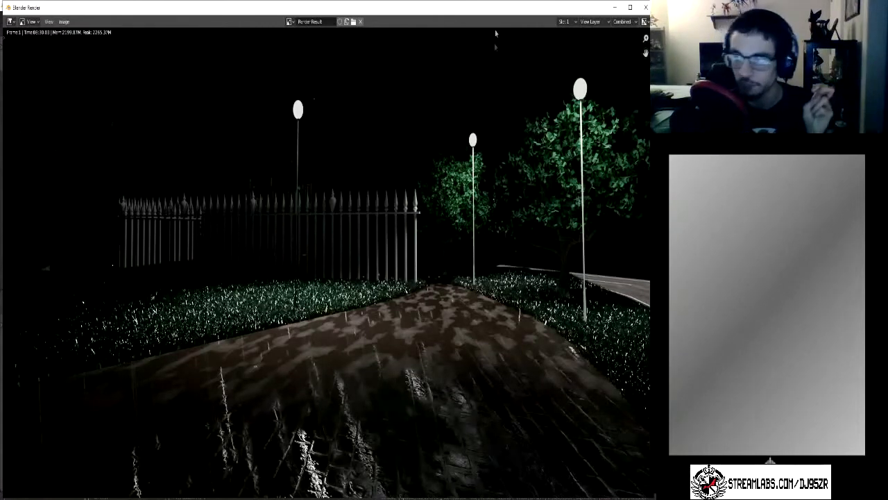
{"action": "left_click", "coordinate": [645, 7]}
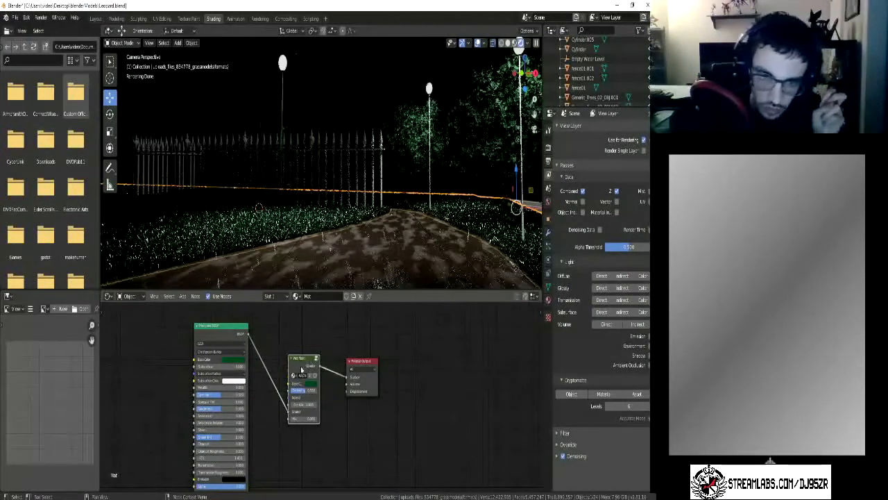
Step: Delete the Wet Node from the grass material and connect the Principled BSDF directly to the Material Output's Surface input
{"action": "key", "text": "x"}
{"action": "left_click_drag", "start_coordinate": [248, 333], "coordinate": [346, 376]}
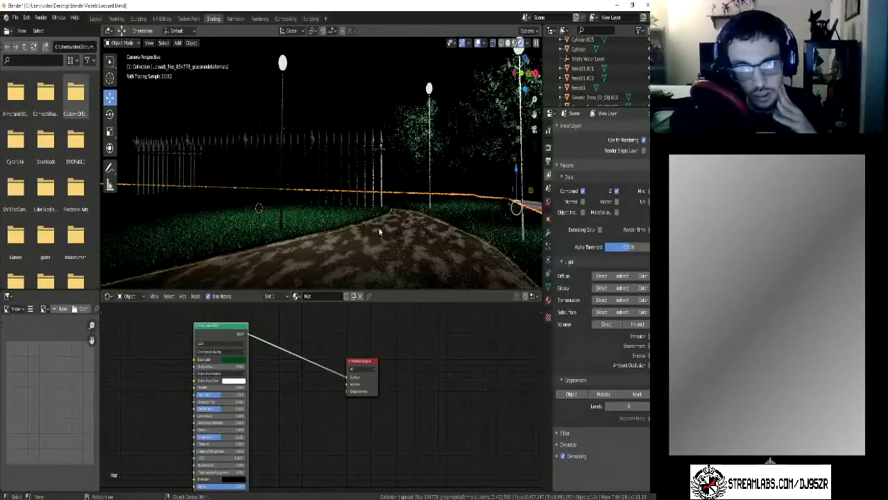
Step: Select the road object and reposition its image texture and Material Output nodes, leaving a wide gap between them
{"action": "scroll", "coordinate": [447, 241], "scroll_direction": "down", "scroll_amount": 2}
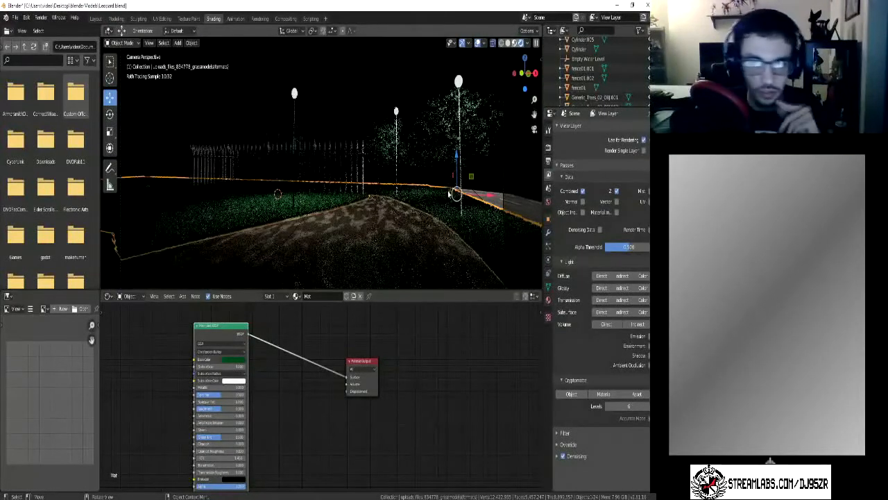
{"action": "middle_click_drag", "start_coordinate": [445, 200], "coordinate": [451, 210]}
{"action": "middle_click_drag", "start_coordinate": [409, 281], "coordinate": [362, 211]}
{"action": "left_click", "coordinate": [361, 210]}
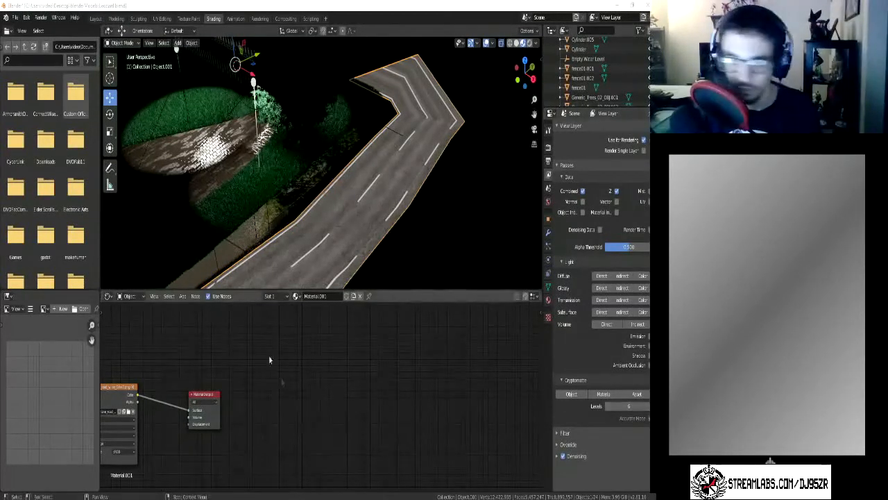
{"action": "left_click_drag", "start_coordinate": [205, 396], "coordinate": [276, 401]}
{"action": "left_click_drag", "start_coordinate": [124, 390], "coordinate": [183, 387]}
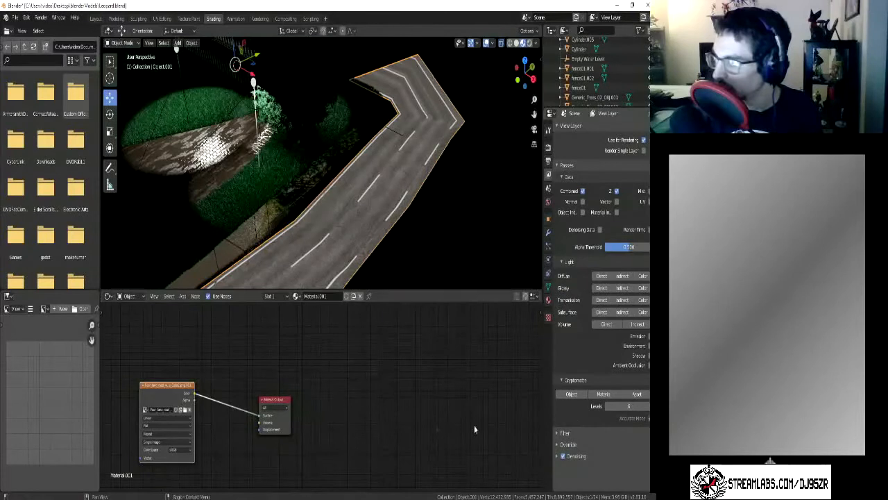
{"action": "scroll", "coordinate": [338, 430], "scroll_direction": "down", "scroll_amount": 3}
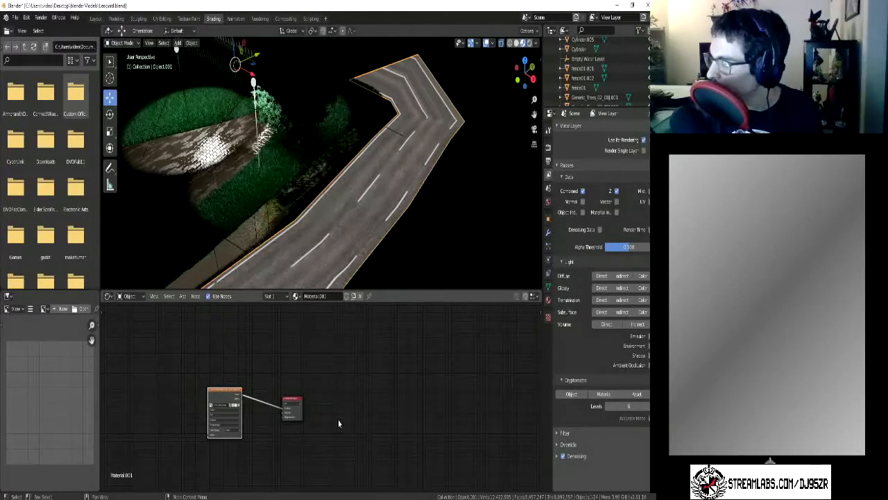
{"action": "scroll", "coordinate": [294, 395], "scroll_direction": "up", "scroll_amount": 5}
{"action": "scroll", "coordinate": [192, 420], "scroll_direction": "down", "scroll_amount": 2}
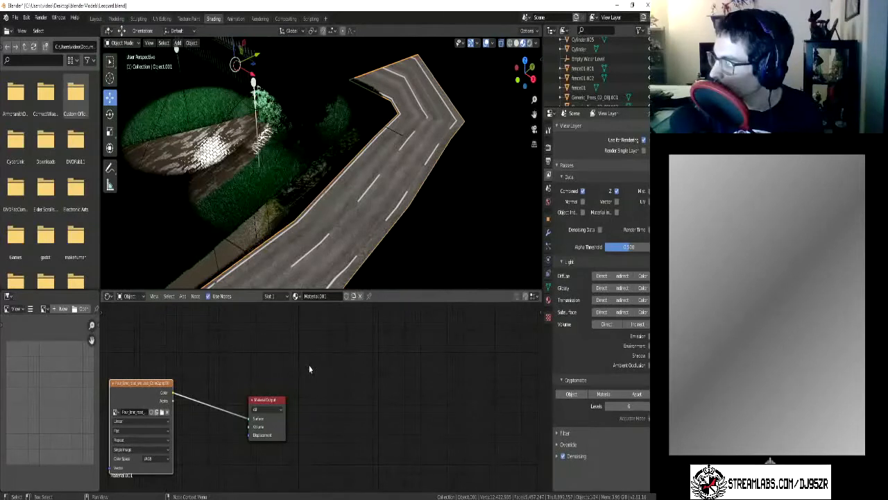
{"action": "left_click_drag", "start_coordinate": [264, 401], "coordinate": [333, 403]}
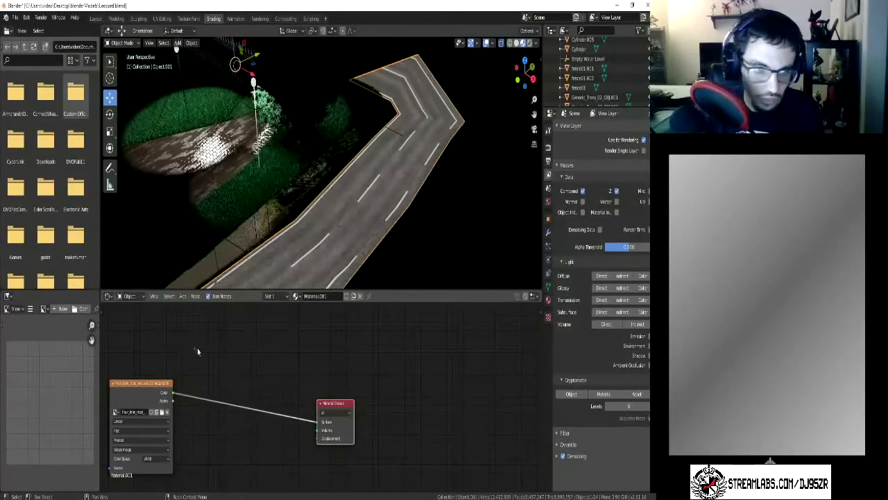
Step: Add a Principled BSDF node between the image texture and the Material Output in the road material
{"action": "scroll", "coordinate": [197, 351], "scroll_direction": "down", "scroll_amount": 2}
{"action": "left_click", "coordinate": [183, 297]}
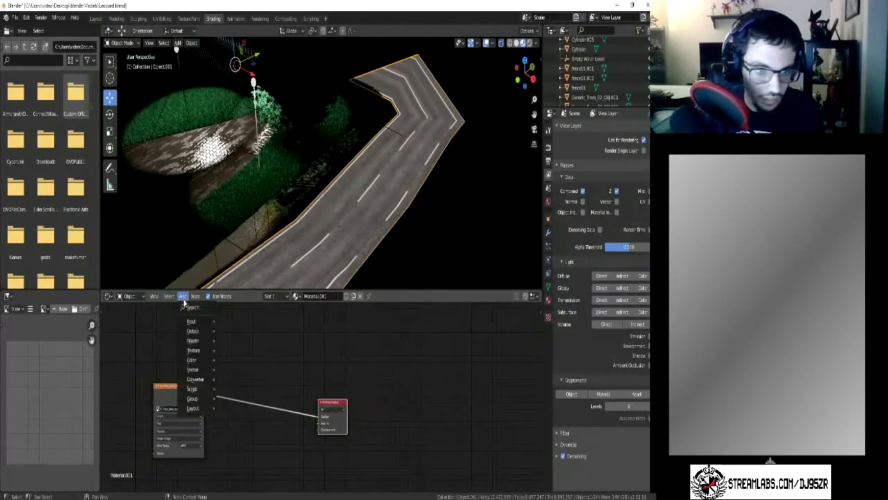
{"action": "left_click", "coordinate": [193, 308]}
{"action": "type", "text": "pri"}
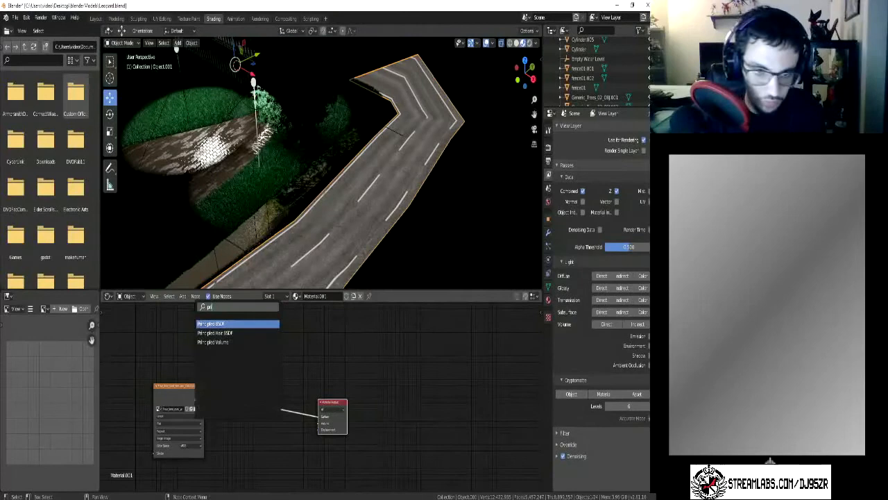
{"action": "key", "text": "Return"}
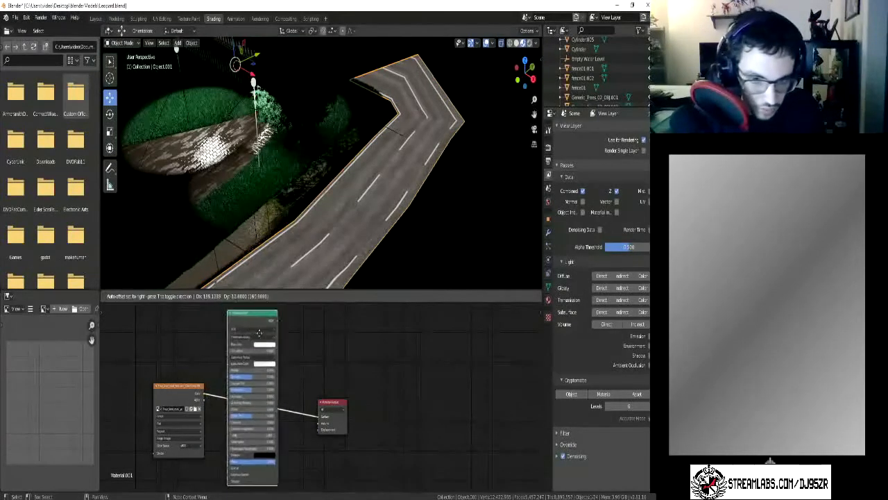
{"action": "left_click", "coordinate": [290, 377]}
Step: Examine the road's surface and its light reflection in the viewport from closer and lower angles
{"action": "scroll", "coordinate": [393, 236], "scroll_direction": "down", "scroll_amount": 4}
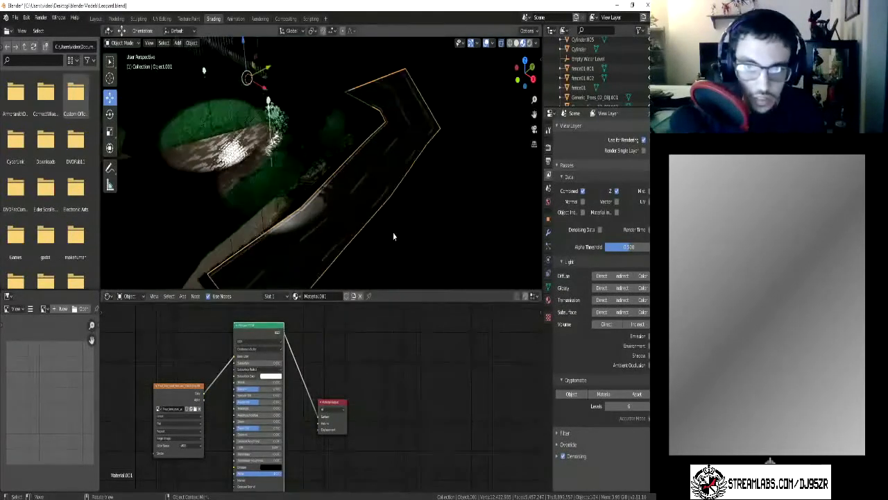
{"action": "scroll", "coordinate": [374, 238], "scroll_direction": "up", "scroll_amount": 3}
{"action": "scroll", "coordinate": [371, 237], "scroll_direction": "up", "scroll_amount": 4}
{"action": "middle_click_drag", "start_coordinate": [367, 240], "coordinate": [375, 220]}
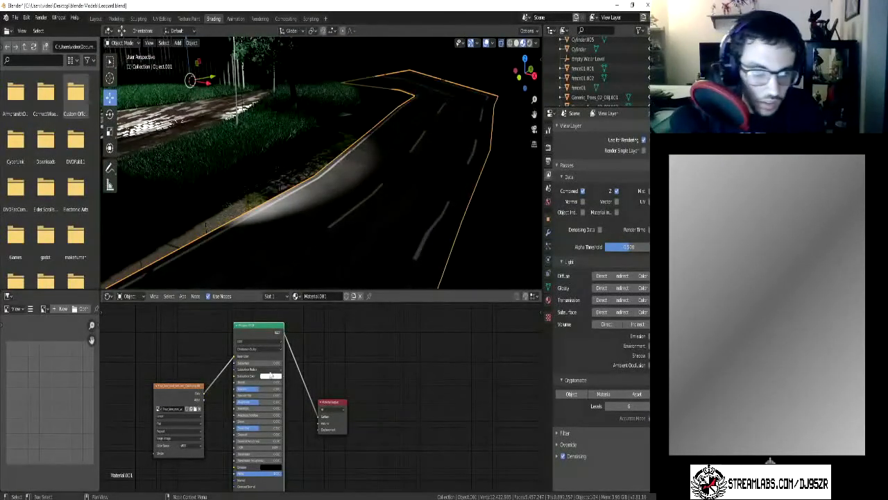
{"action": "left_click", "coordinate": [415, 196]}
{"action": "key", "text": "Tab"}
{"action": "key", "text": "Tab"}
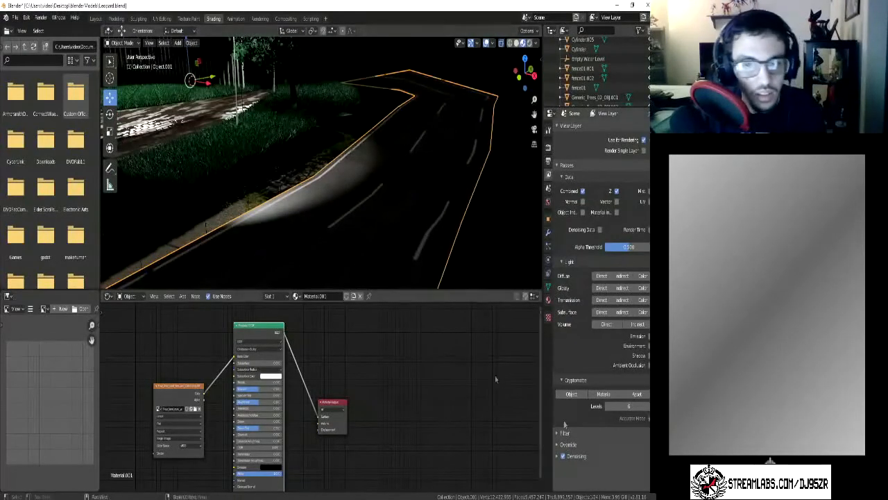
{"action": "middle_click_drag", "start_coordinate": [363, 210], "coordinate": [434, 234]}
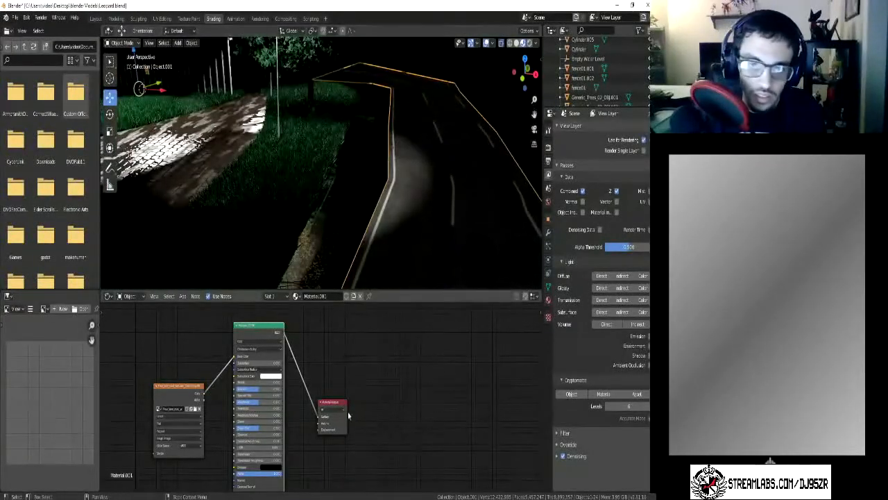
Step: Add the Wet Node group to the road material and place it above the Material Output
{"action": "middle_click_drag", "start_coordinate": [465, 366], "coordinate": [457, 398]}
{"action": "left_click", "coordinate": [184, 297]}
{"action": "left_click", "coordinate": [184, 297]}
{"action": "left_click", "coordinate": [184, 297]}
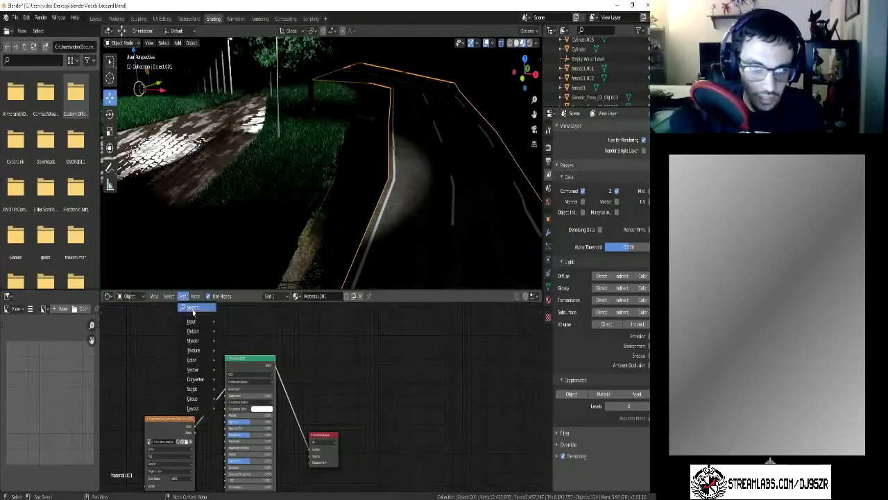
{"action": "left_click", "coordinate": [192, 309]}
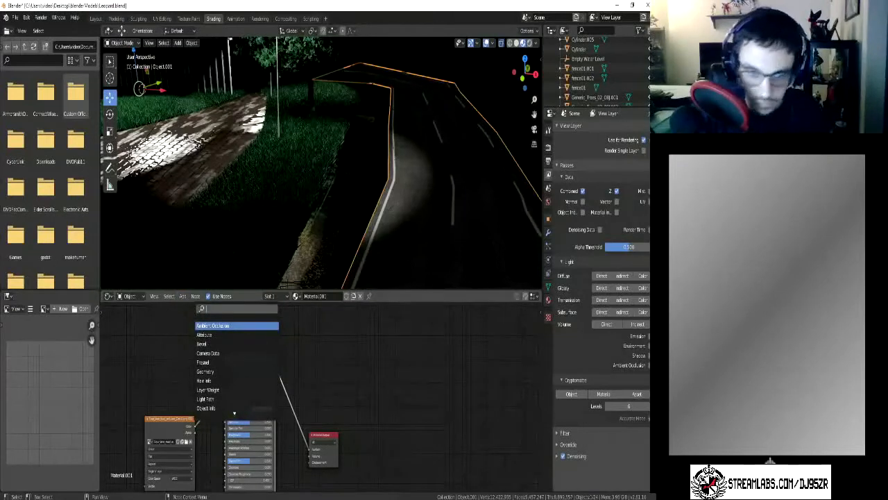
{"action": "type", "text": "e"}
{"action": "key", "text": "BackSpace"}
{"action": "type", "text": "we"}
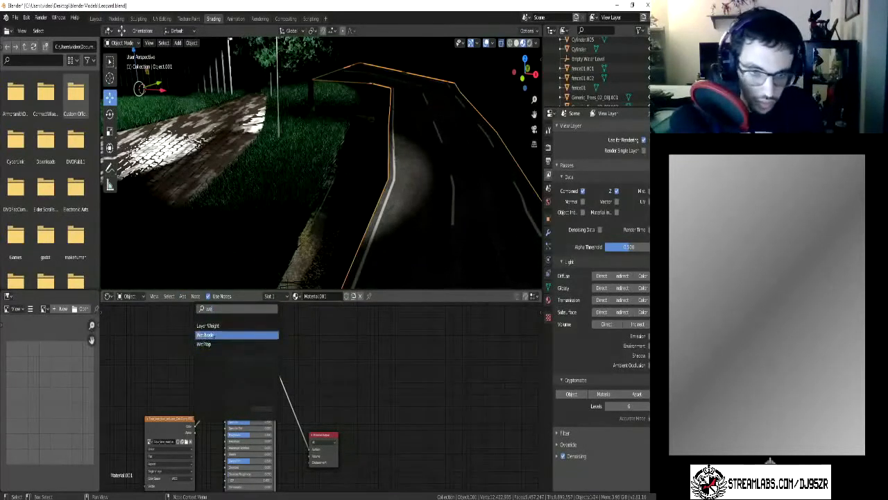
{"action": "left_click", "coordinate": [208, 335]}
{"action": "left_click", "coordinate": [416, 373]}
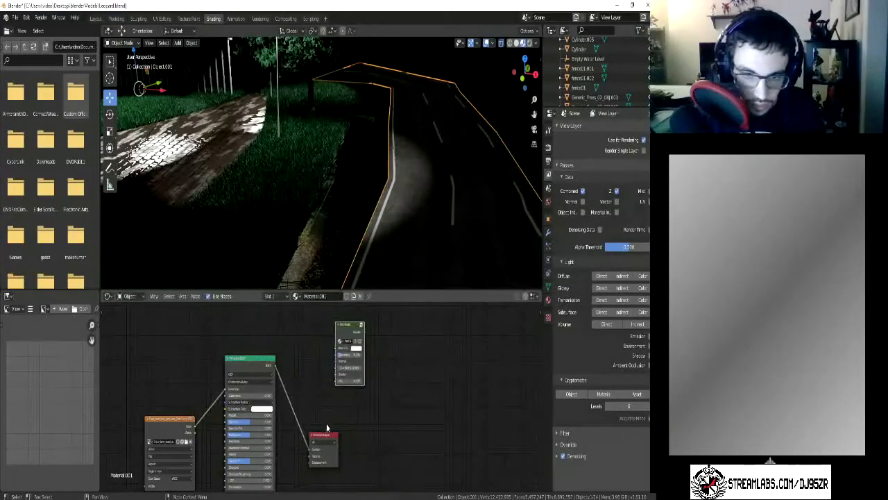
Step: Move the Material Output and Principled BSDF clear of the Wet Node, and connect the image texture's Color to the Wet Node's Base Color
{"action": "left_click_drag", "start_coordinate": [326, 437], "coordinate": [388, 457]}
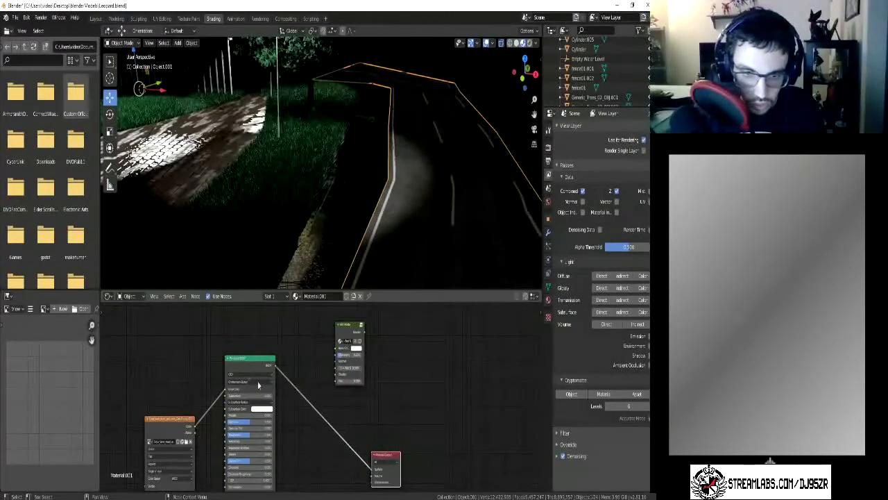
{"action": "left_click_drag", "start_coordinate": [249, 366], "coordinate": [251, 465]}
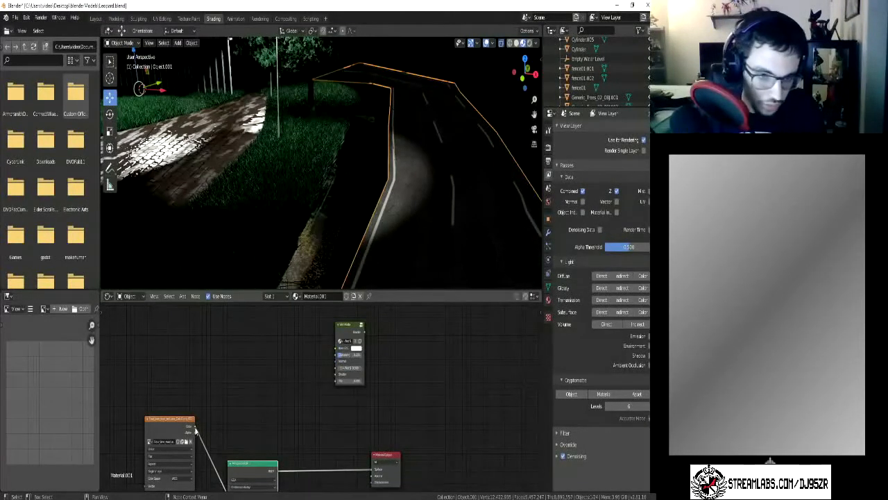
{"action": "left_click_drag", "start_coordinate": [195, 429], "coordinate": [335, 354]}
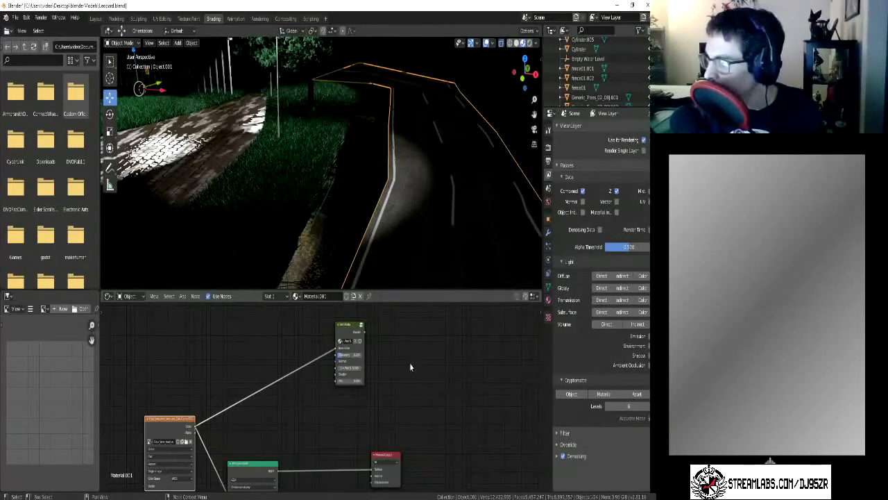
Step: Rearrange the nodes so the Wet Node sits above and between the Principled BSDF and the Material Output
{"action": "scroll", "coordinate": [308, 423], "scroll_direction": "down", "scroll_amount": 3}
{"action": "scroll", "coordinate": [304, 429], "scroll_direction": "down", "scroll_amount": 2}
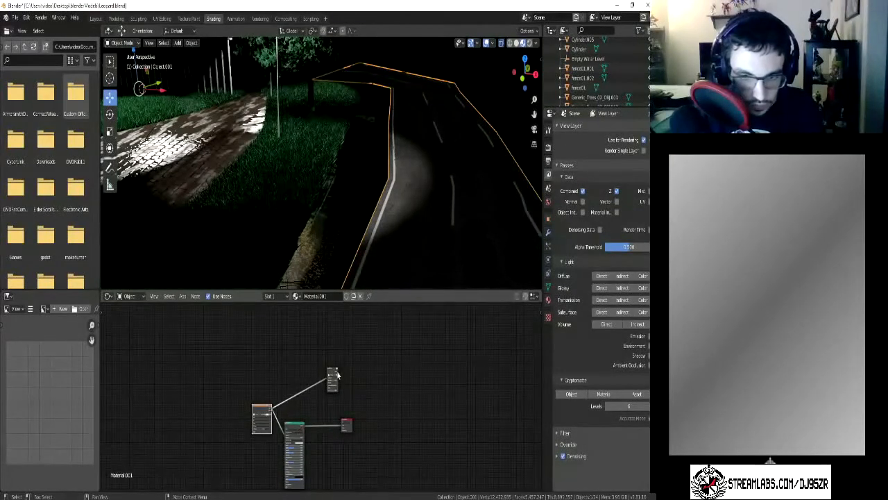
{"action": "left_click_drag", "start_coordinate": [334, 373], "coordinate": [300, 369]}
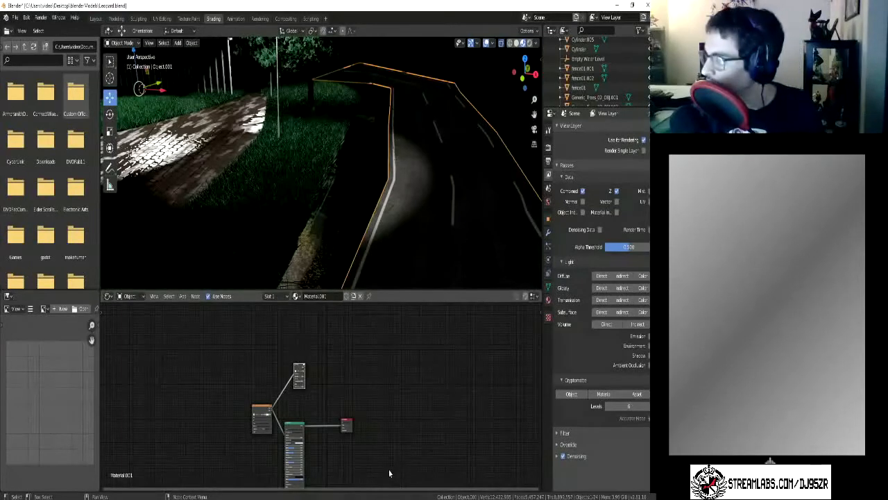
{"action": "left_click_drag", "start_coordinate": [297, 426], "coordinate": [332, 425]}
{"action": "scroll", "coordinate": [330, 410], "scroll_direction": "up", "scroll_amount": 4}
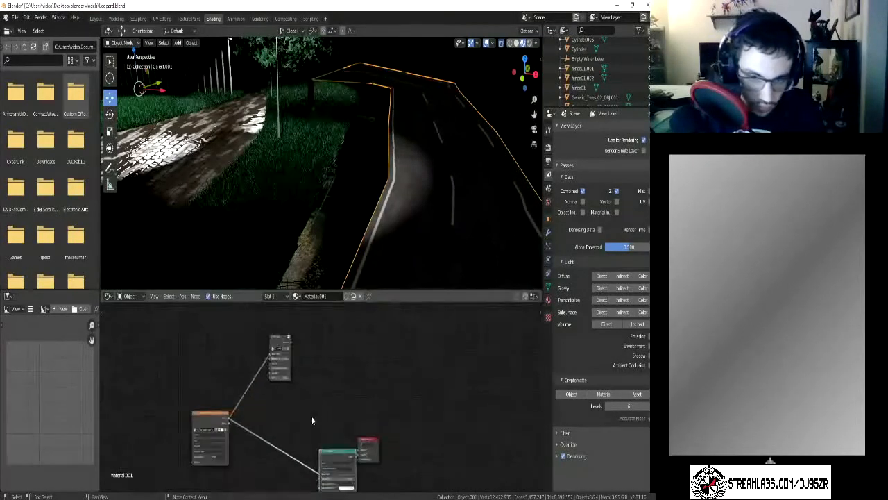
{"action": "middle_click_drag", "start_coordinate": [303, 430], "coordinate": [356, 338]}
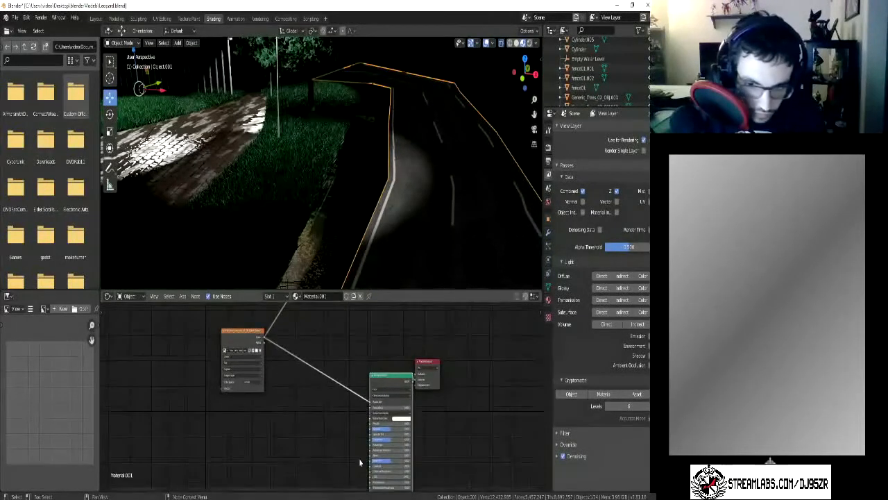
{"action": "middle_click_drag", "start_coordinate": [340, 331], "coordinate": [355, 411]}
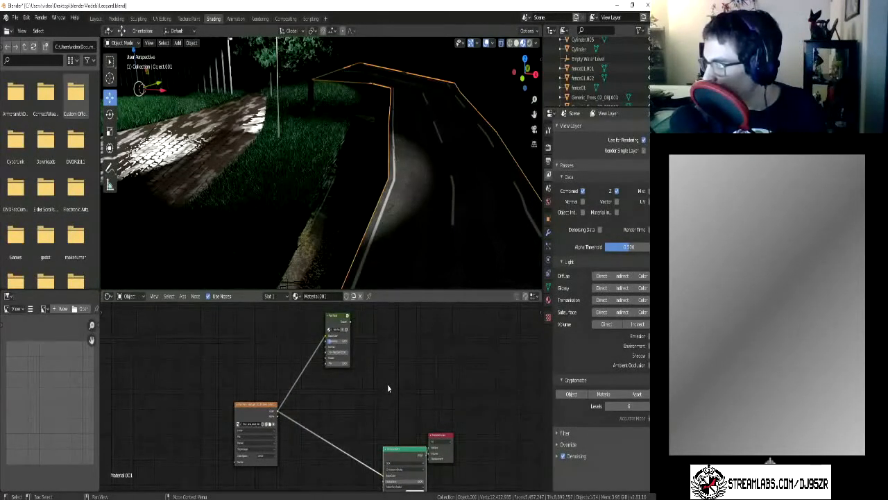
{"action": "left_click_drag", "start_coordinate": [396, 451], "coordinate": [321, 431]}
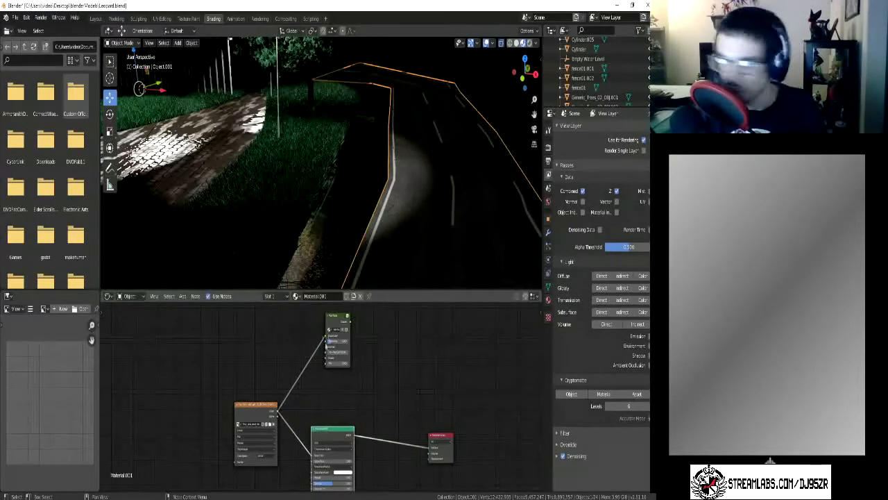
{"action": "left_click_drag", "start_coordinate": [336, 319], "coordinate": [384, 354]}
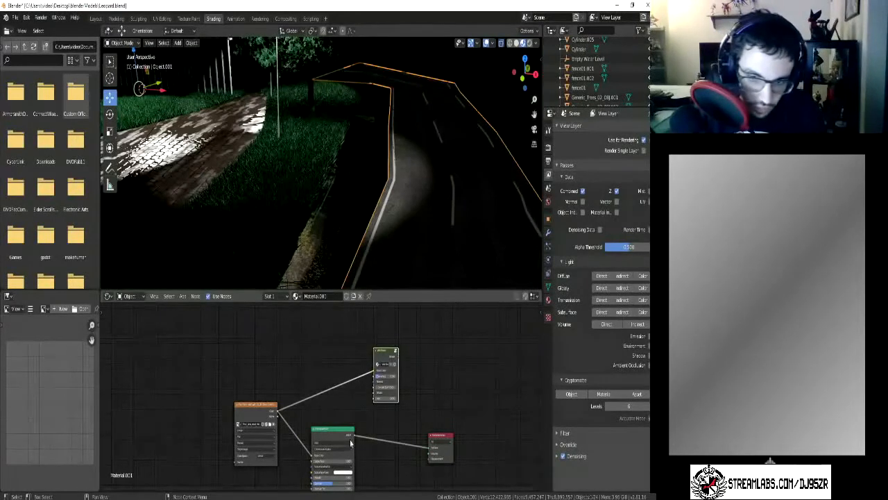
Step: Reroute the Principled BSDF's output from the Material Output into the Wet Node's Shader input, and connect the Wet Node to the Material Output's Surface
{"action": "left_click_drag", "start_coordinate": [426, 448], "coordinate": [398, 449]}
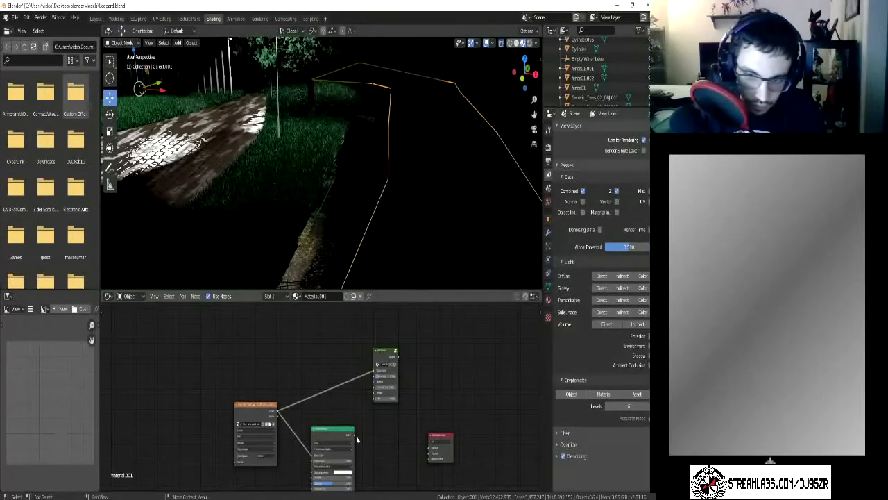
{"action": "left_click_drag", "start_coordinate": [354, 436], "coordinate": [375, 396]}
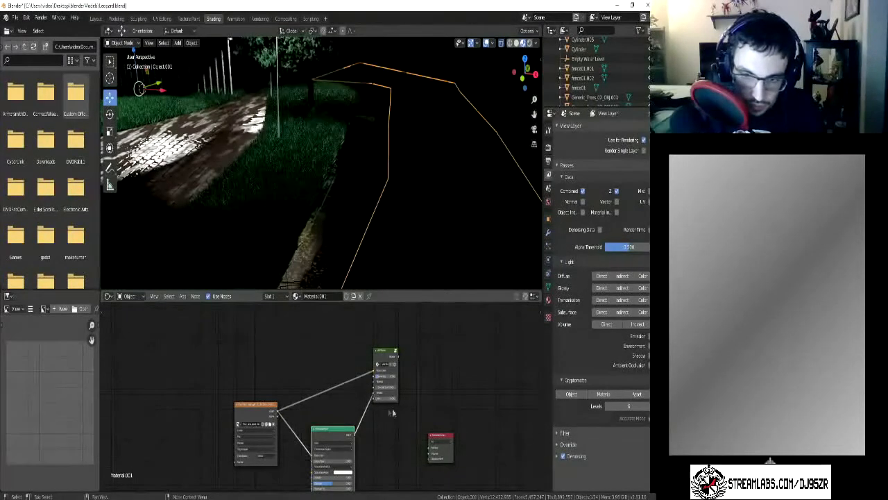
{"action": "left_click_drag", "start_coordinate": [397, 360], "coordinate": [427, 451]}
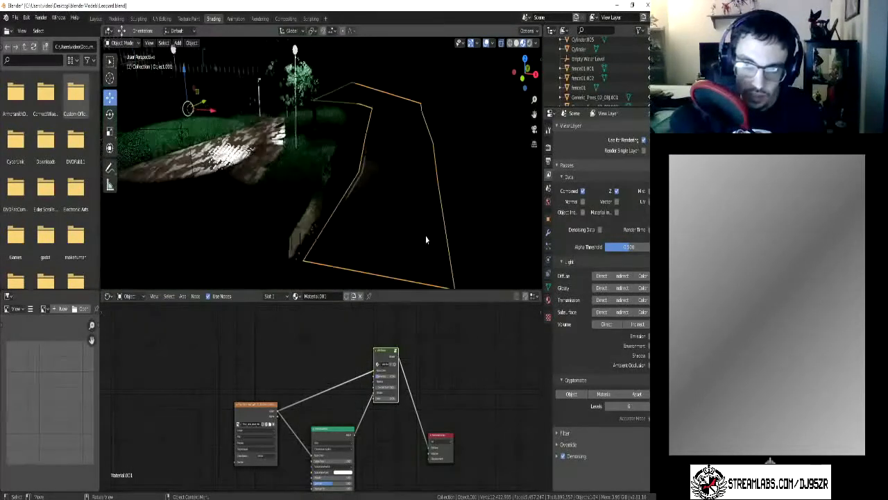
Step: Set the Wet Node's Darkening to 1.000 and check the road in rendered viewport shading
{"action": "middle_click_drag", "start_coordinate": [426, 234], "coordinate": [349, 262]}
{"action": "left_click_drag", "start_coordinate": [379, 377], "coordinate": [397, 377]}
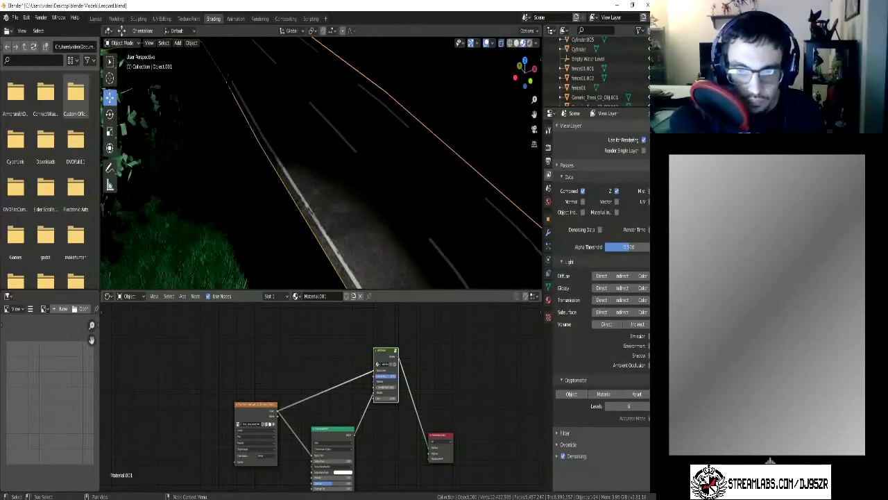
{"action": "mouse_move", "coordinate": [386, 199]}
{"action": "middle_mouse_down"}
{"action": "mouse_move", "coordinate": [365, 188]}
{"action": "mouse_move", "coordinate": [363, 206]}
{"action": "mouse_move", "coordinate": [433, 132]}
{"action": "middle_mouse_up"}
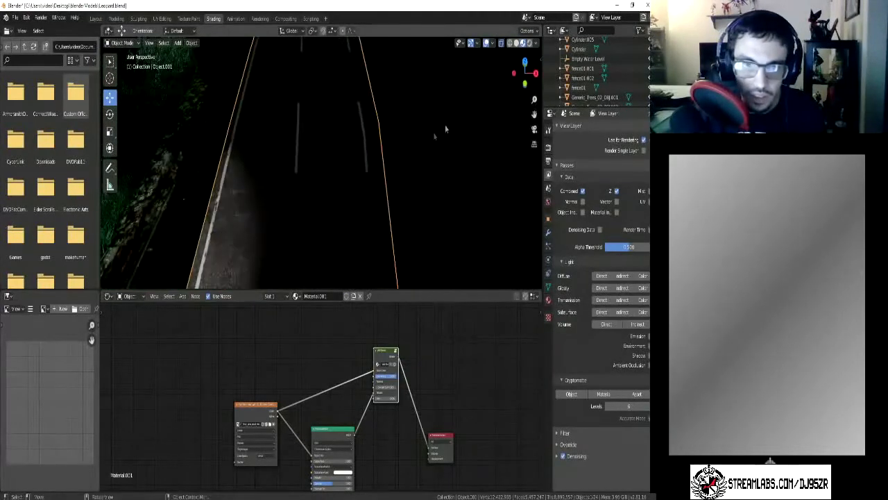
{"action": "key", "text": "shift+z"}
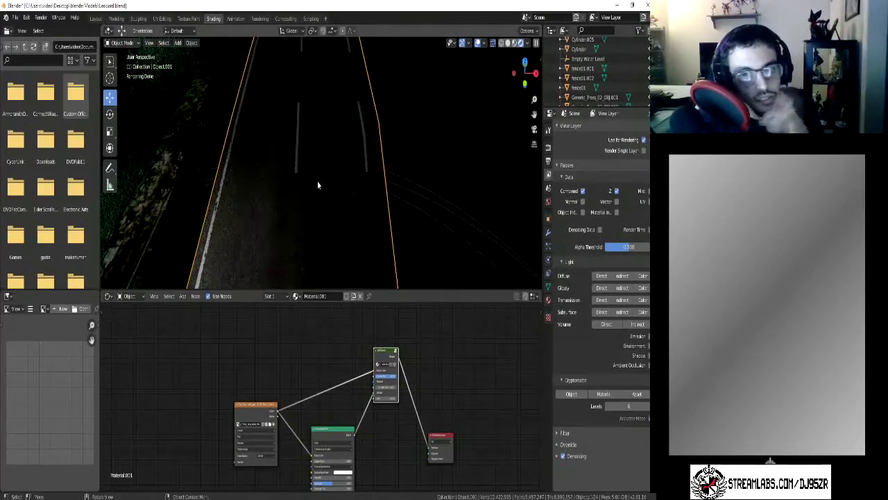
{"action": "mouse_move", "coordinate": [301, 174]}
{"action": "middle_mouse_down"}
{"action": "mouse_move", "coordinate": [288, 157]}
{"action": "mouse_move", "coordinate": [240, 154]}
{"action": "mouse_move", "coordinate": [249, 165]}
{"action": "middle_mouse_up"}
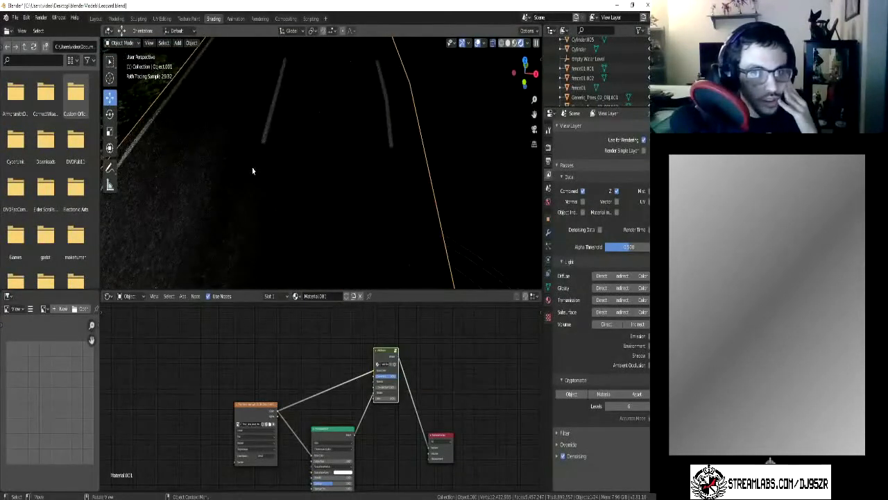
Step: Reposition the Principled BSDF node slightly in the space below the Wet Node
{"action": "scroll", "coordinate": [338, 403], "scroll_direction": "down", "scroll_amount": 1}
{"action": "scroll", "coordinate": [337, 403], "scroll_direction": "down", "scroll_amount": 2}
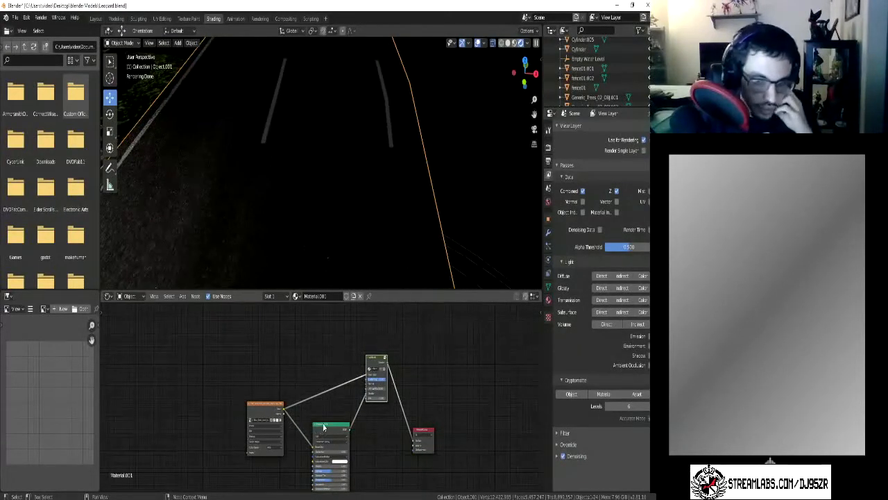
{"action": "left_click_drag", "start_coordinate": [323, 428], "coordinate": [308, 455]}
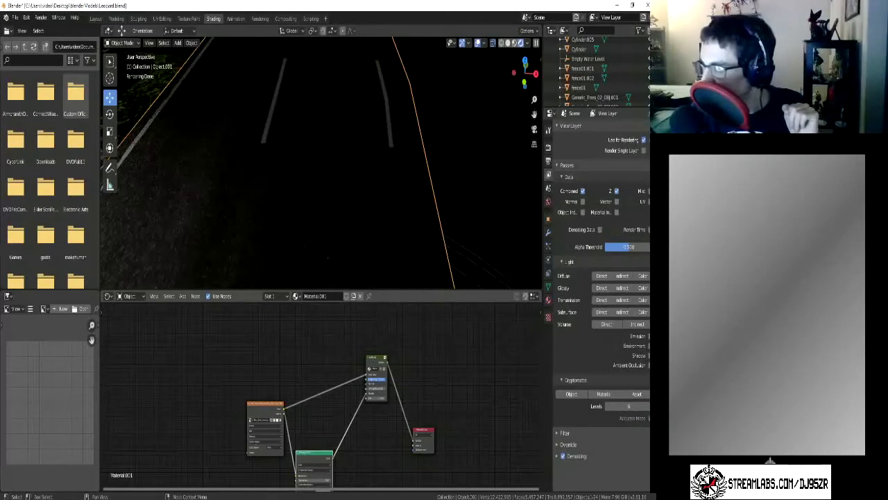
{"action": "left_click_drag", "start_coordinate": [318, 460], "coordinate": [337, 435]}
Step: Examine the Principled BSDF settings, the Wet Node's inputs and the node connections in the road material
{"action": "middle_click_drag", "start_coordinate": [291, 458], "coordinate": [324, 340]}
{"action": "scroll", "coordinate": [322, 399], "scroll_direction": "up", "scroll_amount": 2}
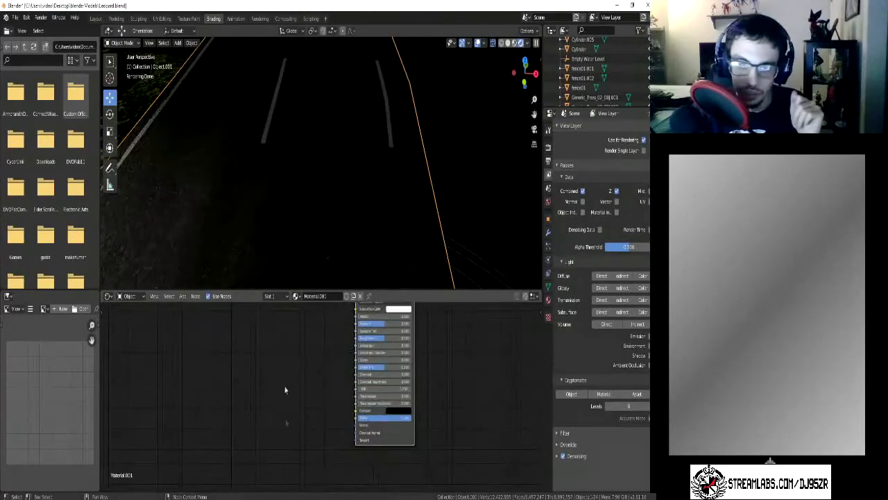
{"action": "middle_click_drag", "start_coordinate": [430, 385], "coordinate": [327, 320]}
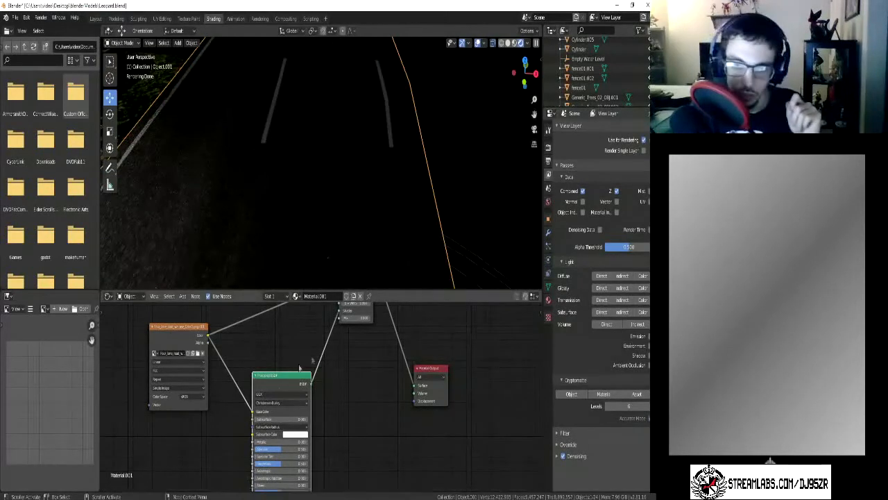
{"action": "middle_click_drag", "start_coordinate": [343, 359], "coordinate": [333, 403]}
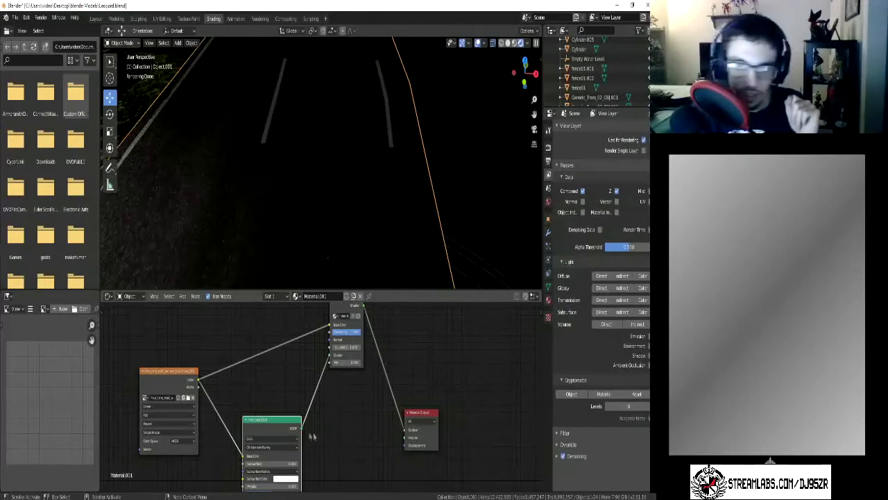
{"action": "middle_click_drag", "start_coordinate": [368, 396], "coordinate": [343, 407]}
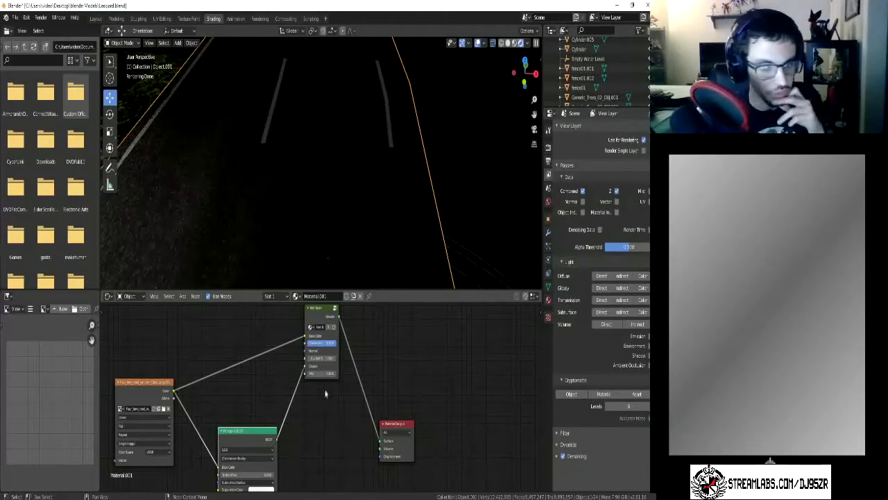
{"action": "scroll", "coordinate": [326, 409], "scroll_direction": "down", "scroll_amount": 2}
{"action": "scroll", "coordinate": [323, 409], "scroll_direction": "up", "scroll_amount": 3}
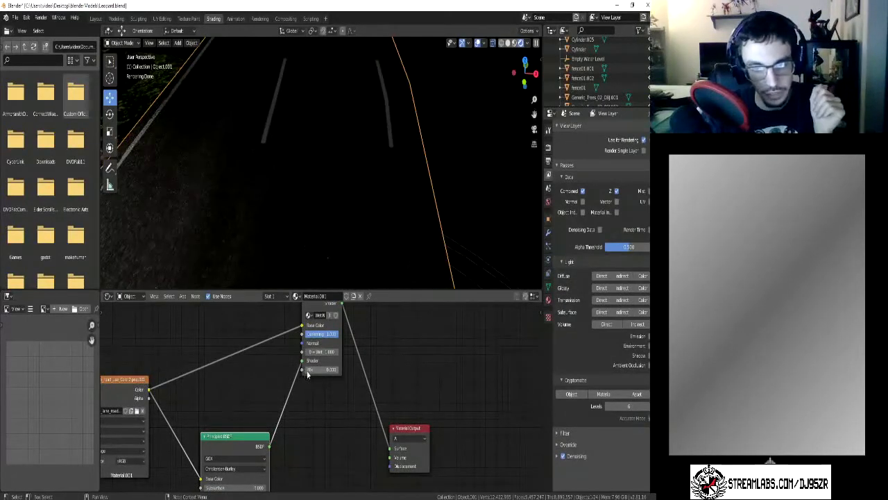
Step: Move the Wet Node and the Principled BSDF slightly apart to make room between them in the road material
{"action": "scroll", "coordinate": [233, 382], "scroll_direction": "down", "scroll_amount": 4}
{"action": "middle_click_drag", "start_coordinate": [196, 166], "coordinate": [227, 186]}
{"action": "scroll", "coordinate": [271, 204], "scroll_direction": "up", "scroll_amount": 3}
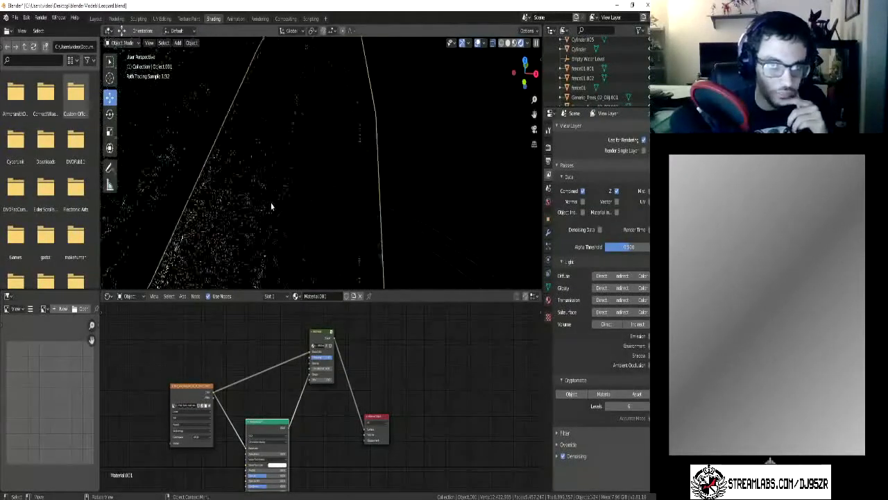
{"action": "mouse_move", "coordinate": [316, 337]}
{"action": "left_mouse_down"}
{"action": "mouse_move", "coordinate": [321, 347]}
{"action": "mouse_move", "coordinate": [318, 340]}
{"action": "left_mouse_up"}
{"action": "left_click_drag", "start_coordinate": [267, 427], "coordinate": [276, 440]}
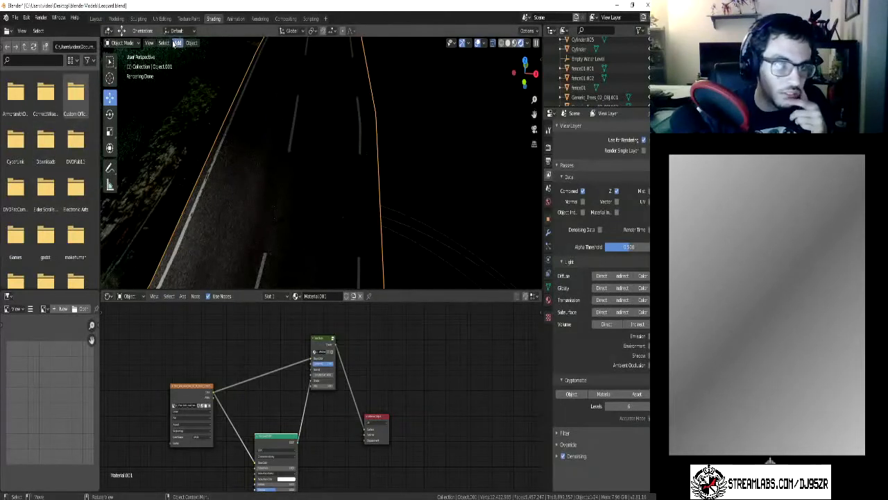
Step: Add the Puddle node group above the Principled BSDF and connect its Puddle output to the Wet Node's Mix input
{"action": "left_click", "coordinate": [183, 296]}
{"action": "left_click", "coordinate": [188, 307]}
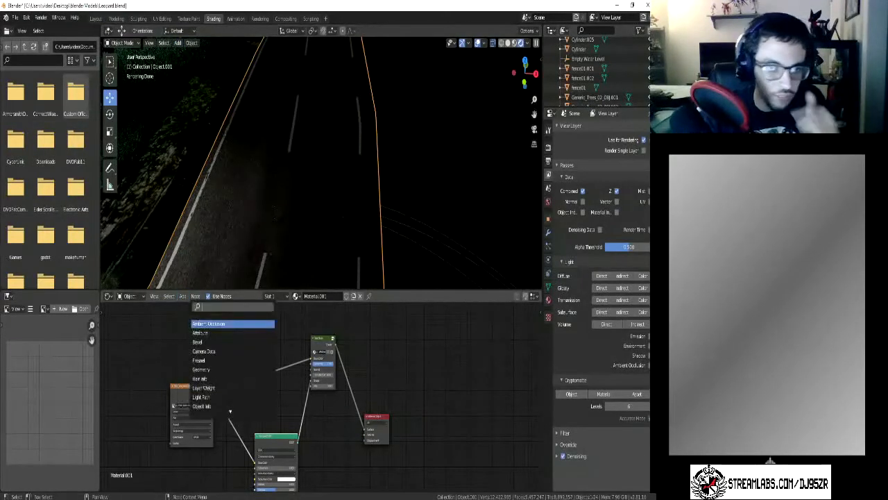
{"action": "type", "text": "bump"}
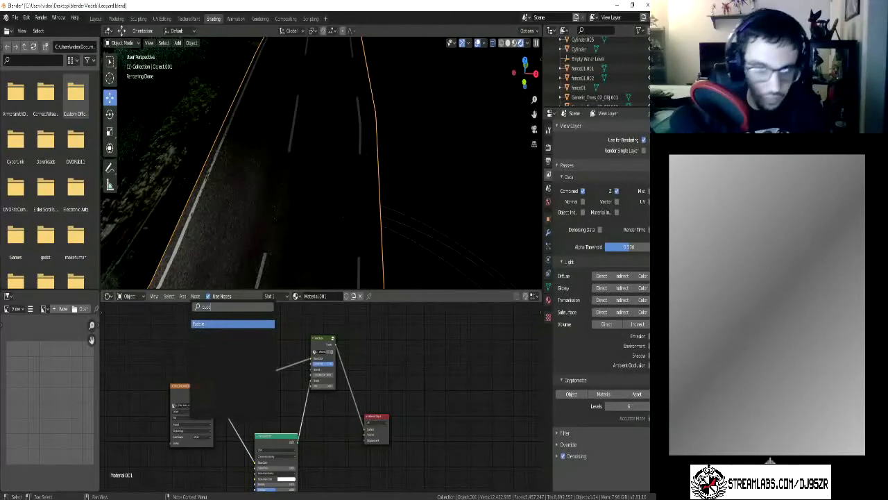
{"action": "left_click", "coordinate": [202, 326]}
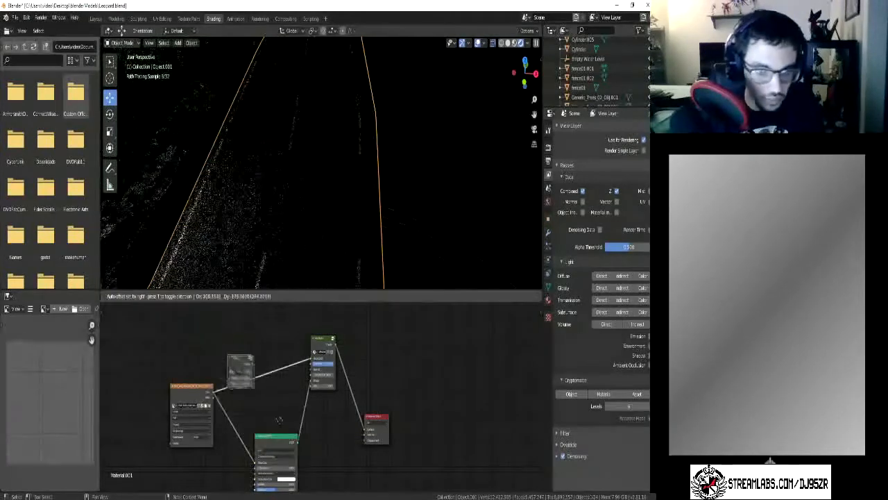
{"action": "left_click", "coordinate": [340, 466]}
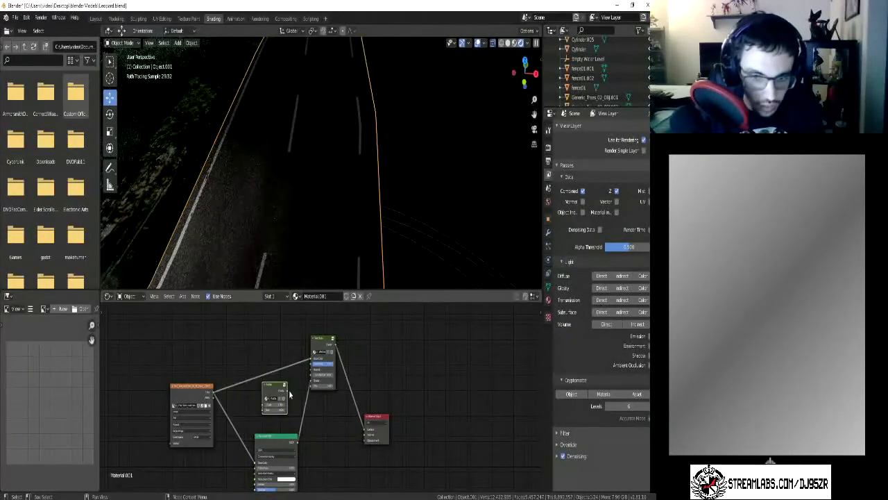
{"action": "left_click_drag", "start_coordinate": [288, 394], "coordinate": [311, 389]}
Step: Try several Size values on the Puddle node while checking the rendered road up close
{"action": "scroll", "coordinate": [272, 238], "scroll_direction": "down", "scroll_amount": 3}
{"action": "scroll", "coordinate": [272, 238], "scroll_direction": "up", "scroll_amount": 4}
{"action": "middle_click_drag", "start_coordinate": [275, 232], "coordinate": [303, 227]}
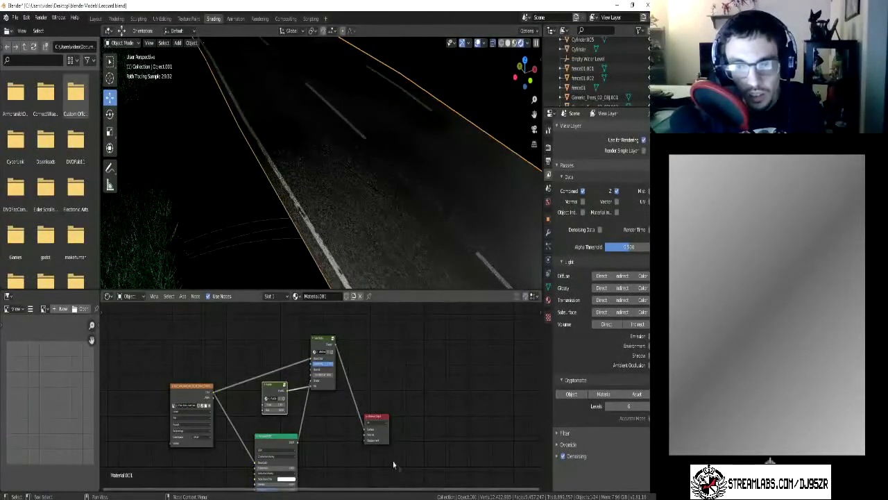
{"action": "left_click_drag", "start_coordinate": [274, 409], "coordinate": [303, 409]}
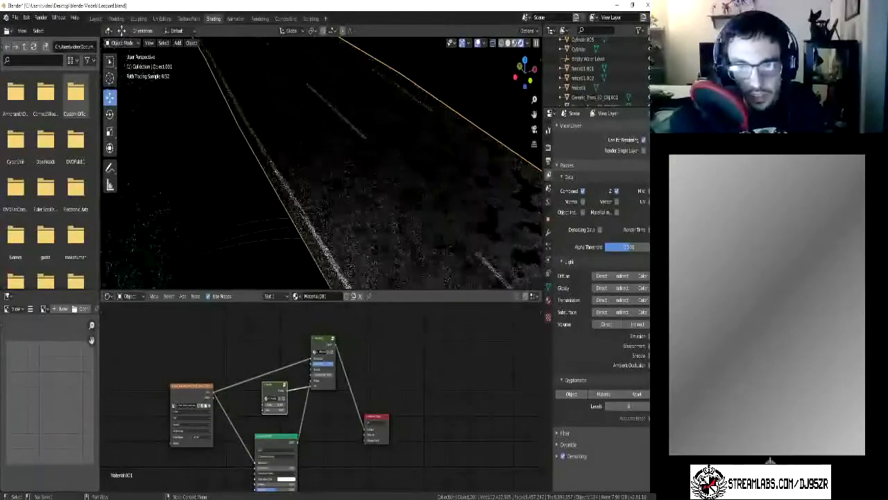
{"action": "left_click_drag", "start_coordinate": [275, 409], "coordinate": [284, 409]}
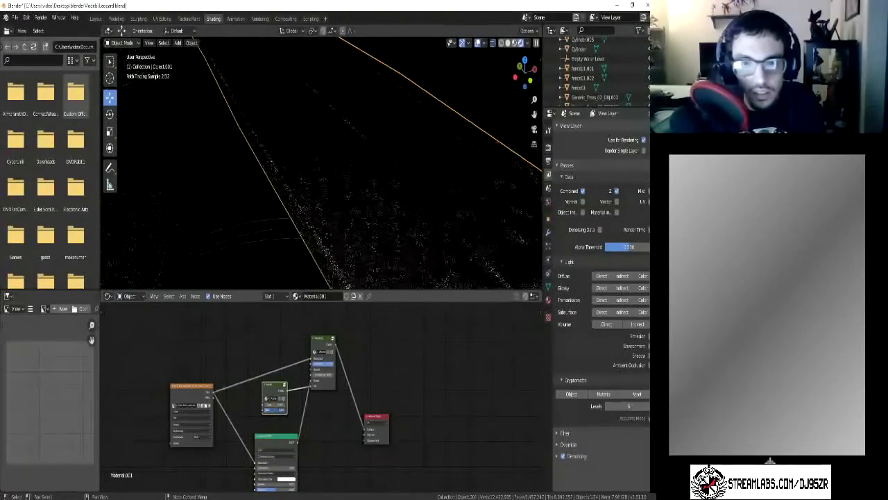
{"action": "left_click_drag", "start_coordinate": [270, 409], "coordinate": [272, 409]}
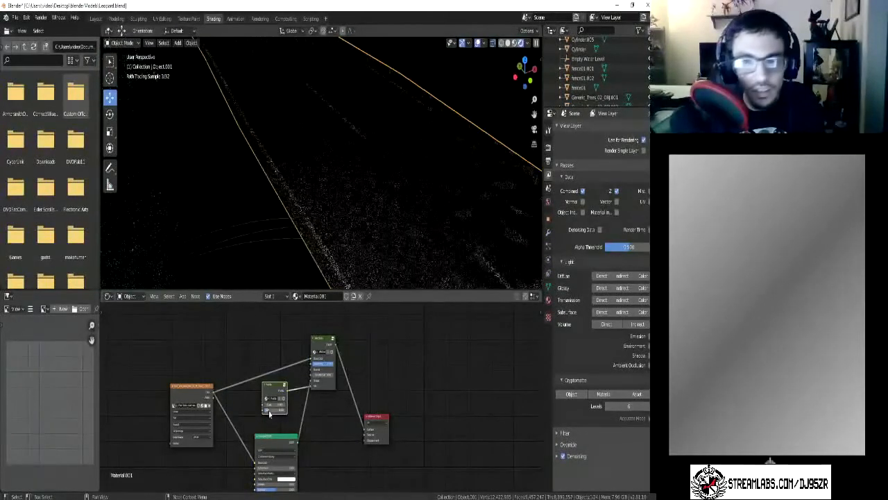
{"action": "middle_click_drag", "start_coordinate": [414, 239], "coordinate": [389, 245]}
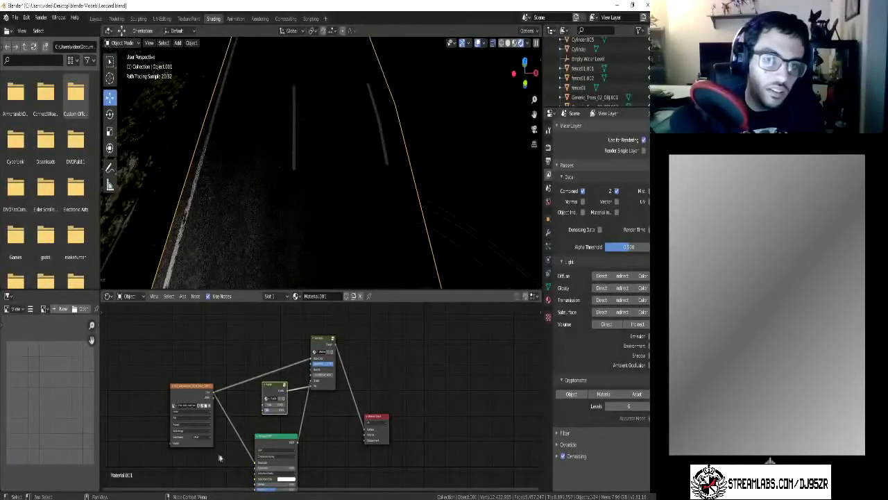
Step: Set the Puddle node's Size to 0.492 and its Scale to about 25.7, checking the rendered road
{"action": "left_click_drag", "start_coordinate": [268, 403], "coordinate": [265, 403]}
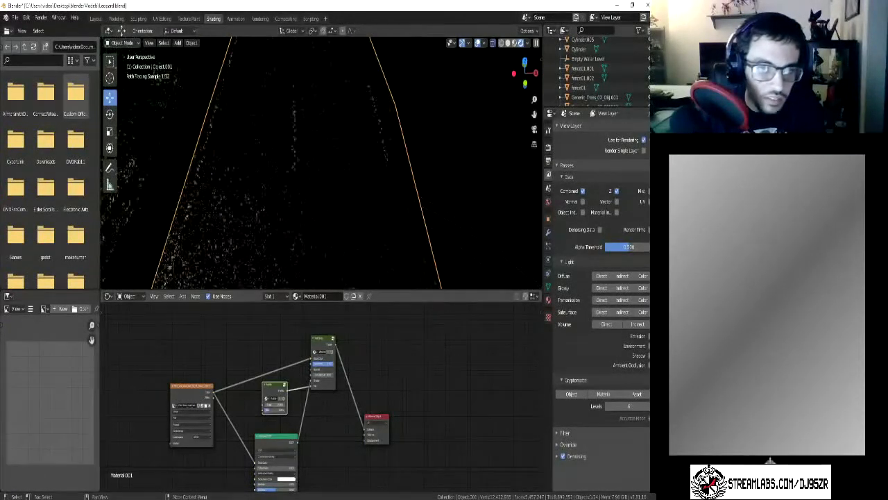
{"action": "middle_click_drag", "start_coordinate": [340, 205], "coordinate": [333, 198]}
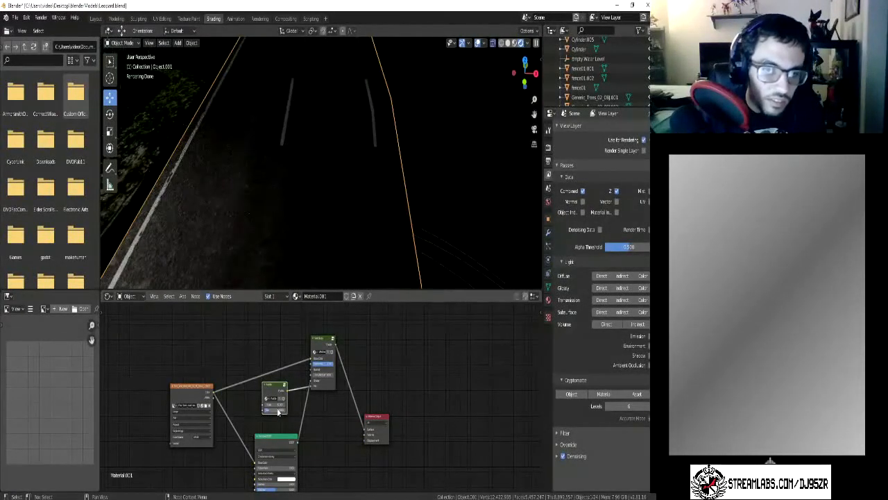
{"action": "left_click_drag", "start_coordinate": [274, 409], "coordinate": [278, 409]}
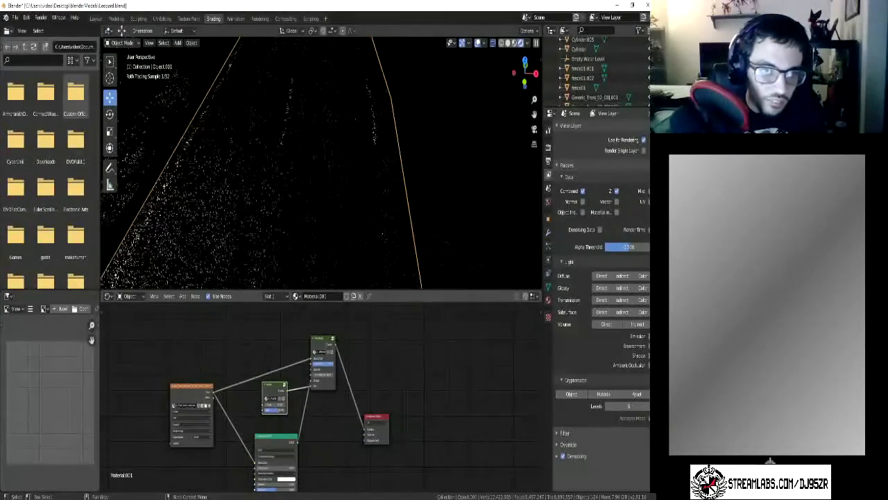
{"action": "left_click_drag", "start_coordinate": [275, 404], "coordinate": [283, 403]}
{"action": "middle_click_drag", "start_coordinate": [308, 216], "coordinate": [344, 268]}
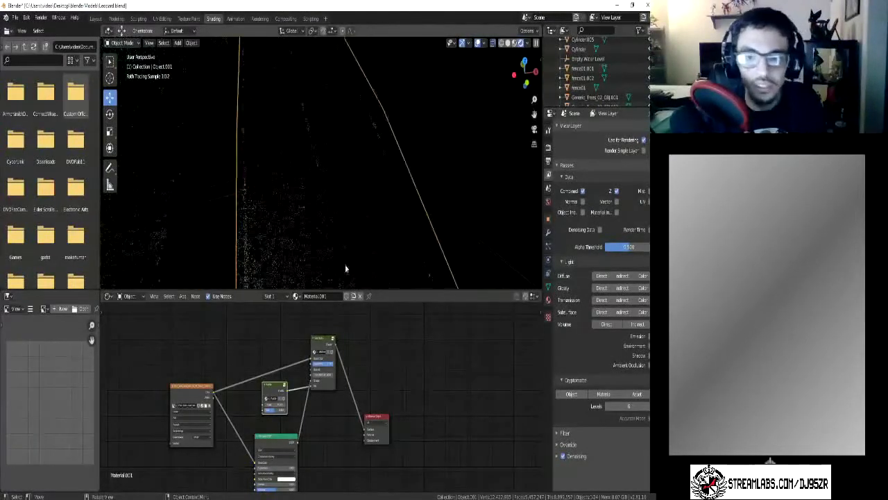
{"action": "left_click_drag", "start_coordinate": [329, 363], "coordinate": [318, 363]}
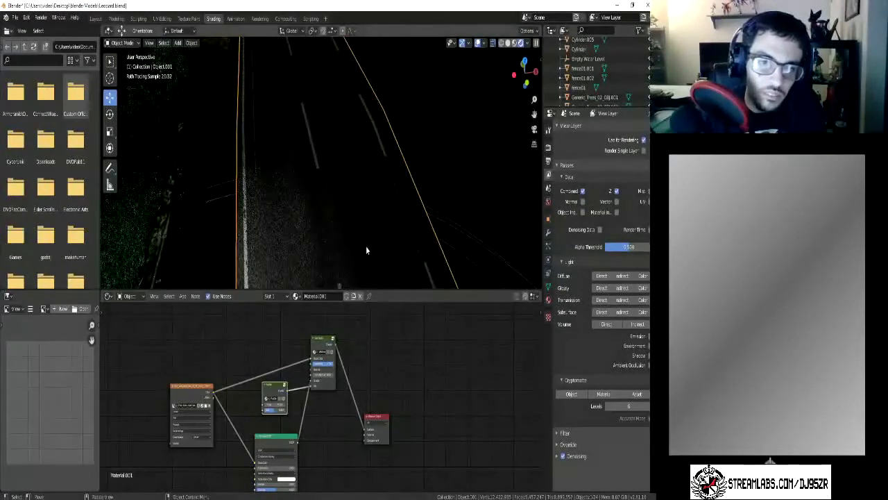
Step: Select the textured ground plane beside the road and spread its material nodes apart
{"action": "scroll", "coordinate": [367, 247], "scroll_direction": "down", "scroll_amount": 4}
{"action": "scroll", "coordinate": [367, 247], "scroll_direction": "up", "scroll_amount": 2}
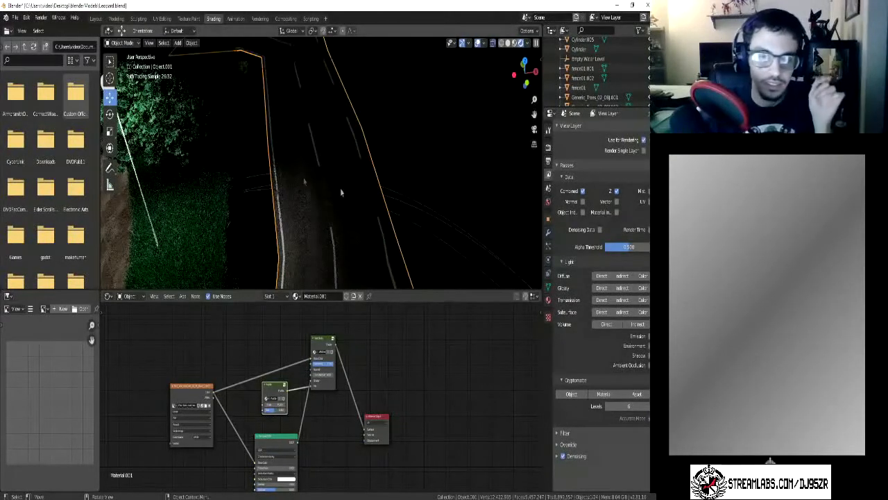
{"action": "left_click", "coordinate": [236, 197]}
{"action": "middle_click_drag", "start_coordinate": [238, 198], "coordinate": [254, 187]}
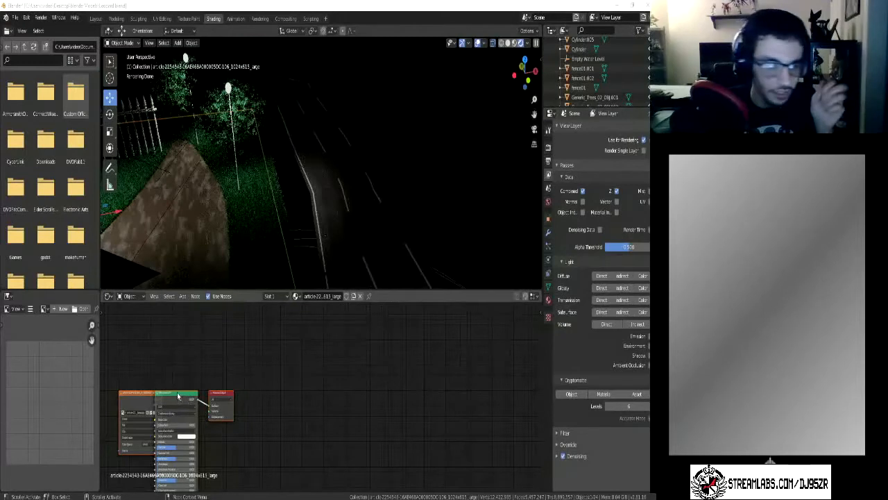
{"action": "left_click_drag", "start_coordinate": [177, 396], "coordinate": [324, 391]}
{"action": "left_click_drag", "start_coordinate": [235, 412], "coordinate": [270, 384]}
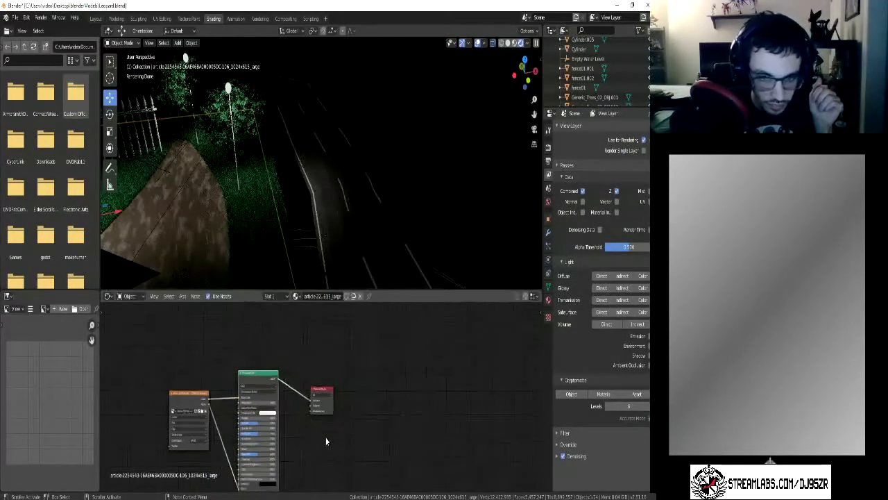
Step: Disconnect the image texture's Alpha output from the Principled BSDF's Alpha input in the ground material
{"action": "scroll", "coordinate": [326, 441], "scroll_direction": "down", "scroll_amount": 4}
{"action": "middle_click_drag", "start_coordinate": [316, 440], "coordinate": [304, 406]}
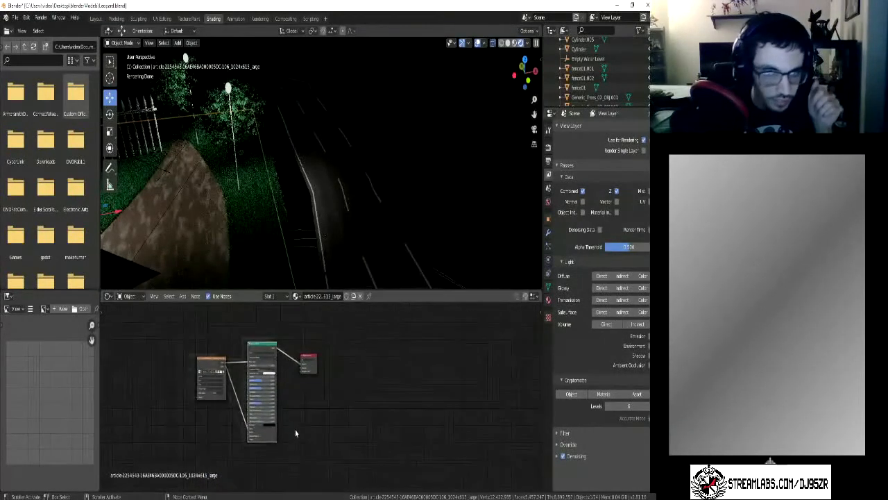
{"action": "scroll", "coordinate": [295, 430], "scroll_direction": "up", "scroll_amount": 3}
{"action": "middle_click_drag", "start_coordinate": [276, 446], "coordinate": [272, 455]}
{"action": "scroll", "coordinate": [281, 454], "scroll_direction": "down", "scroll_amount": 5}
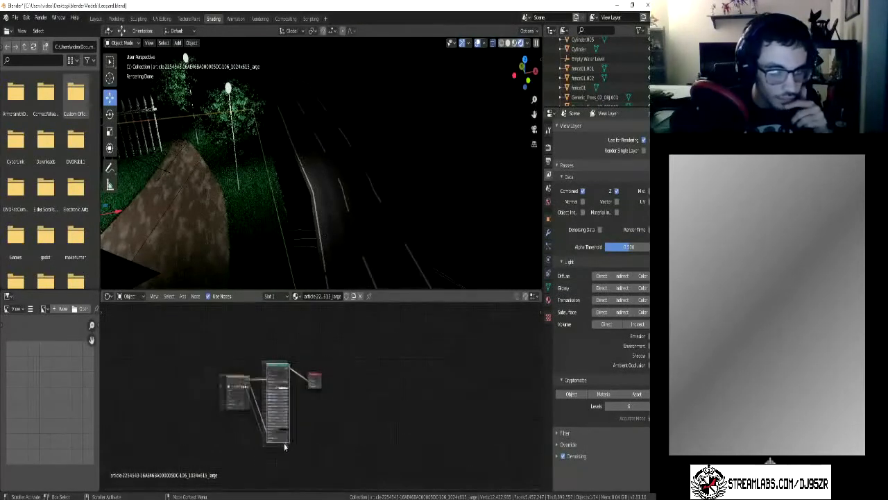
{"action": "scroll", "coordinate": [284, 444], "scroll_direction": "up", "scroll_amount": 5}
{"action": "middle_click_drag", "start_coordinate": [268, 403], "coordinate": [369, 404]}
{"action": "scroll", "coordinate": [369, 406], "scroll_direction": "down", "scroll_amount": 3}
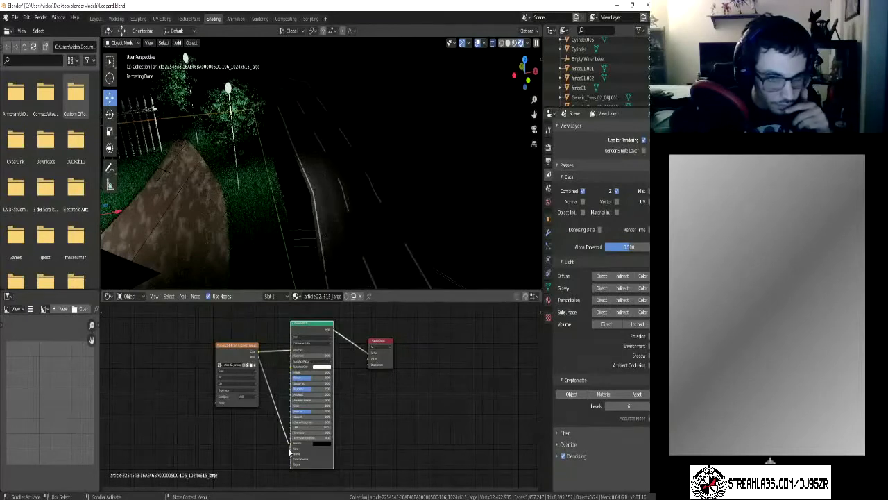
{"action": "left_click_drag", "start_coordinate": [291, 450], "coordinate": [274, 444]}
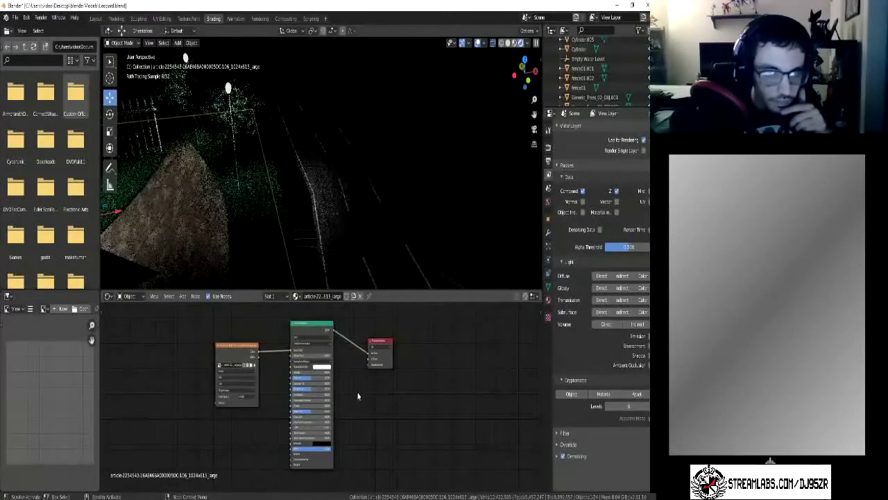
Step: Check the ground plane in the rendered scene, then reselect the road and examine its Puddle node settings and surface
{"action": "scroll", "coordinate": [359, 396], "scroll_direction": "up", "scroll_amount": 1}
{"action": "scroll", "coordinate": [359, 395], "scroll_direction": "up", "scroll_amount": 1}
{"action": "middle_click_drag", "start_coordinate": [352, 397], "coordinate": [337, 446]}
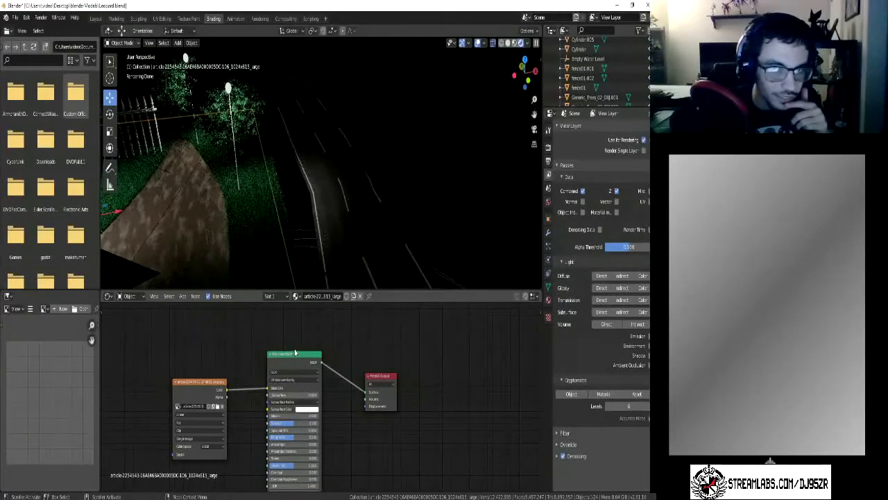
{"action": "scroll", "coordinate": [326, 216], "scroll_direction": "down", "scroll_amount": 9}
{"action": "scroll", "coordinate": [327, 226], "scroll_direction": "up", "scroll_amount": 2}
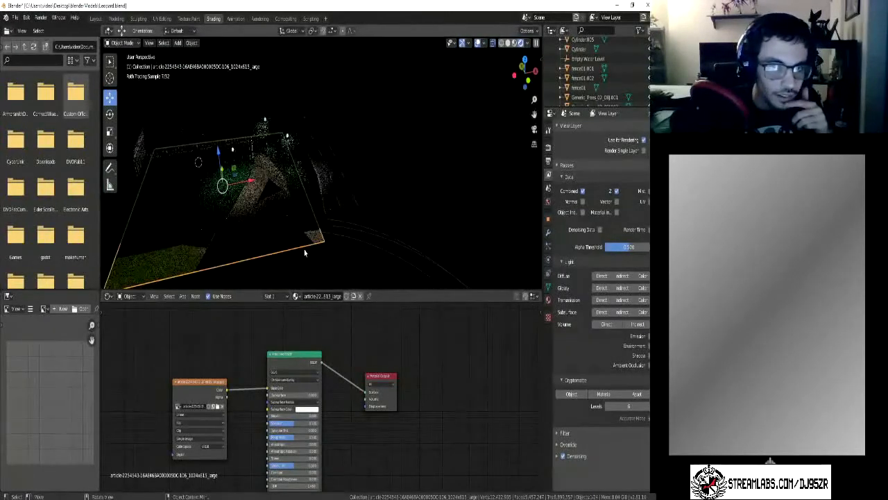
{"action": "middle_click_drag", "start_coordinate": [305, 252], "coordinate": [304, 254]}
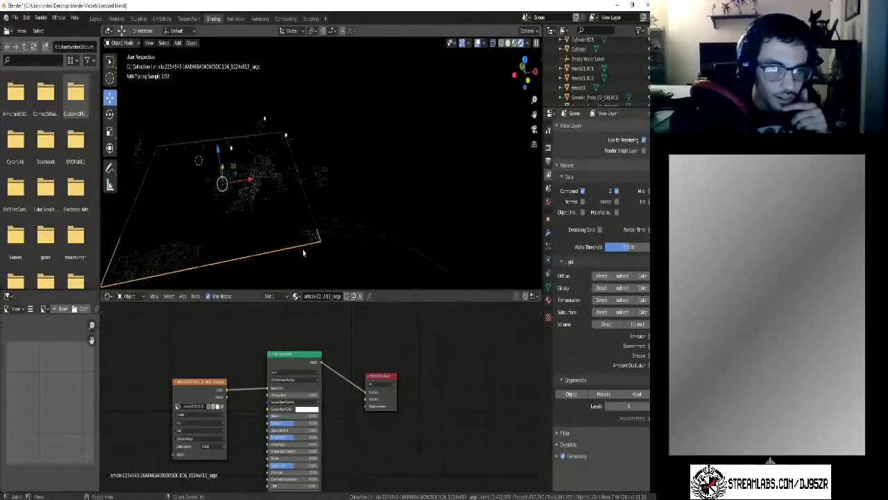
{"action": "left_click", "coordinate": [335, 193]}
{"action": "scroll", "coordinate": [349, 414], "scroll_direction": "up", "scroll_amount": 2}
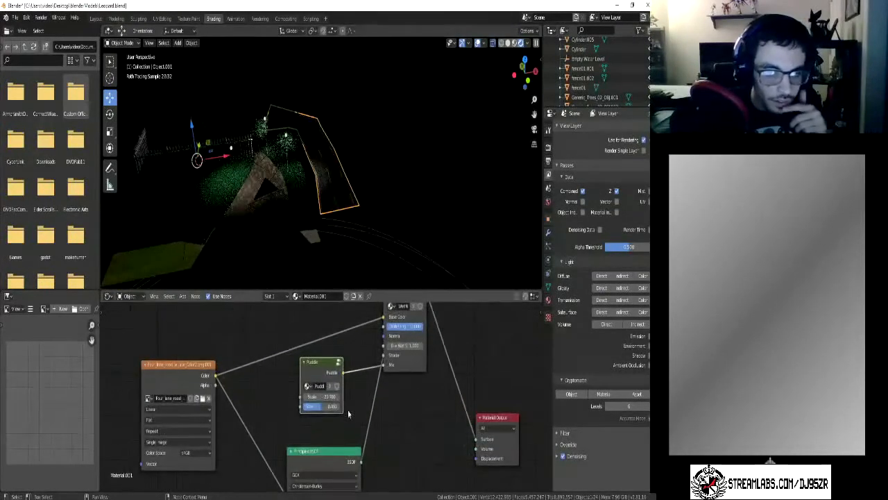
{"action": "scroll", "coordinate": [348, 414], "scroll_direction": "up", "scroll_amount": 2}
{"action": "middle_click_drag", "start_coordinate": [349, 414], "coordinate": [332, 410]}
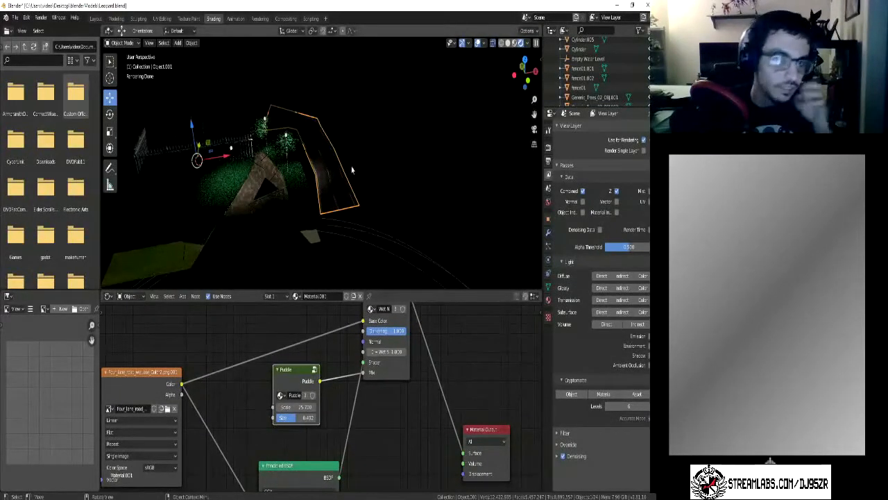
{"action": "mouse_move", "coordinate": [351, 205]}
{"action": "middle_mouse_down"}
{"action": "mouse_move", "coordinate": [333, 198]}
{"action": "mouse_move", "coordinate": [324, 242]}
{"action": "middle_mouse_up"}
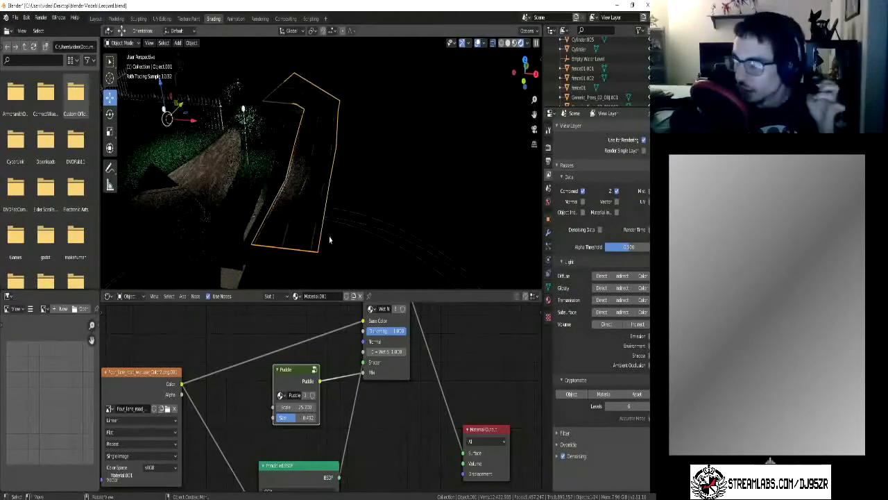